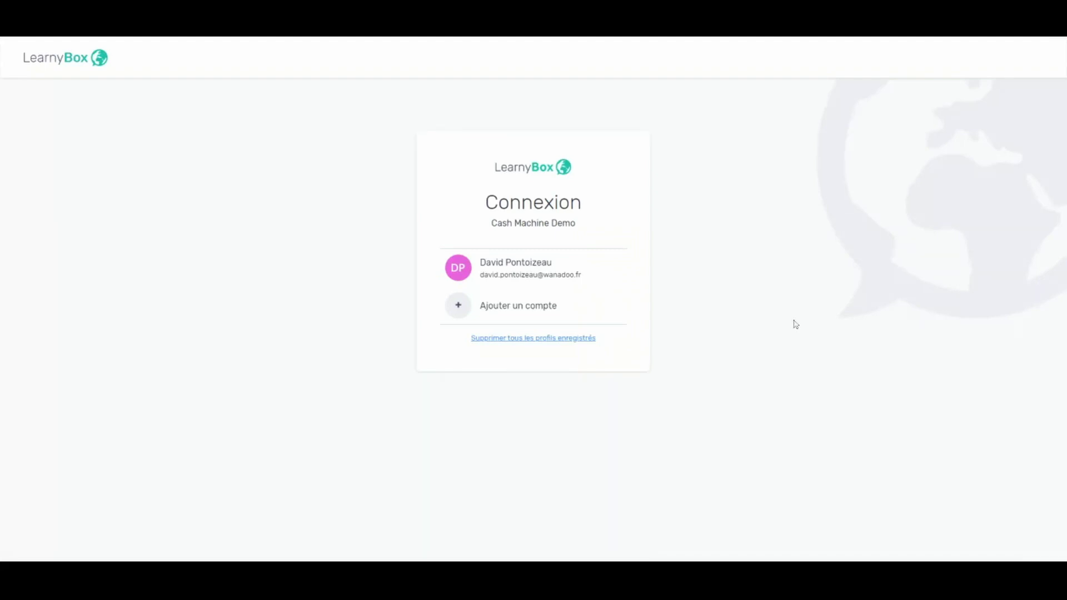
Sign in with the saved profile and answer the business sector question with Marketing and Vente.
{"action": "left_click", "coordinate": [534, 269]}
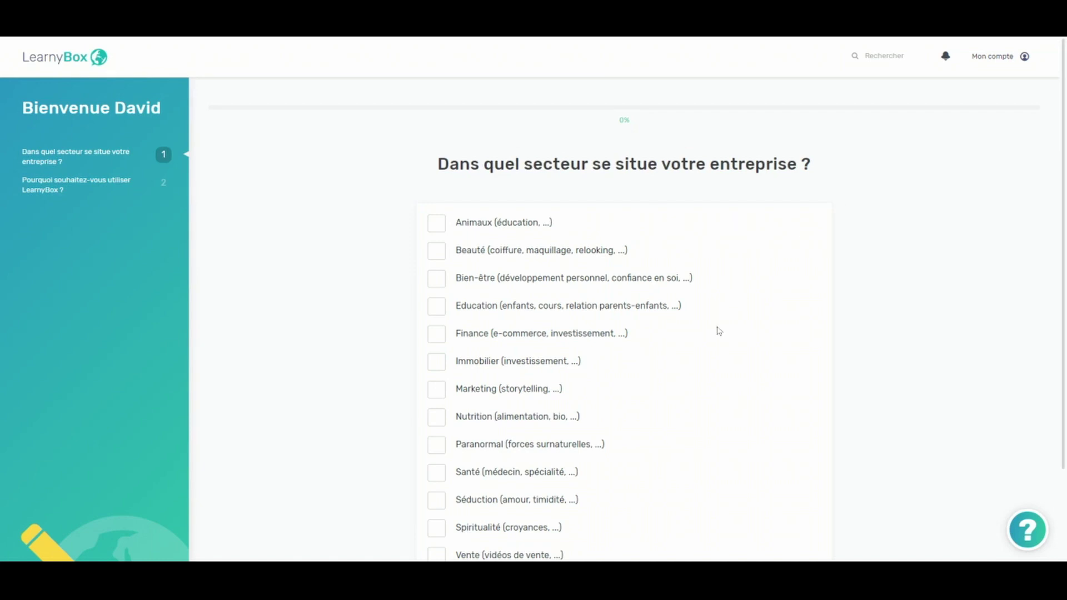
{"action": "scroll", "coordinate": [705, 342], "scroll_direction": "down", "scroll_amount": 1}
{"action": "scroll", "coordinate": [548, 361], "scroll_direction": "down", "scroll_amount": 1}
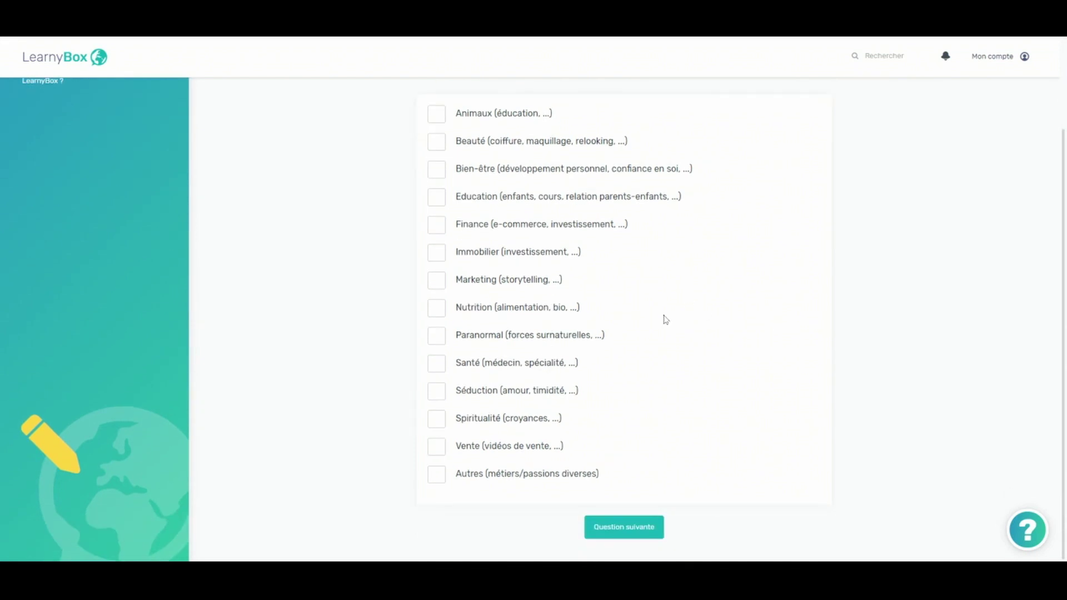
{"action": "left_click", "coordinate": [454, 286]}
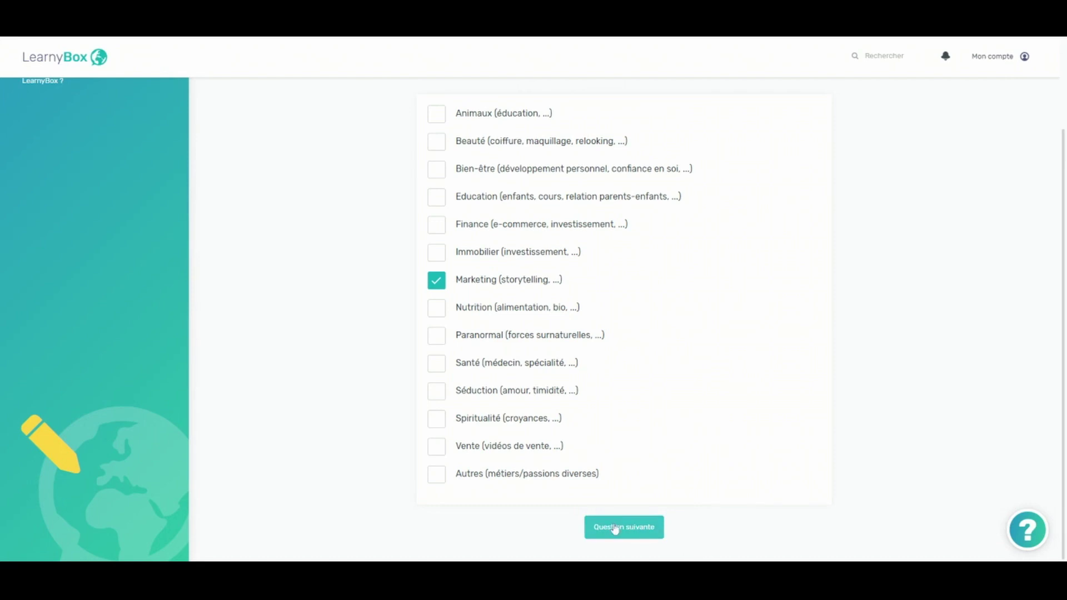
{"action": "left_click", "coordinate": [434, 448]}
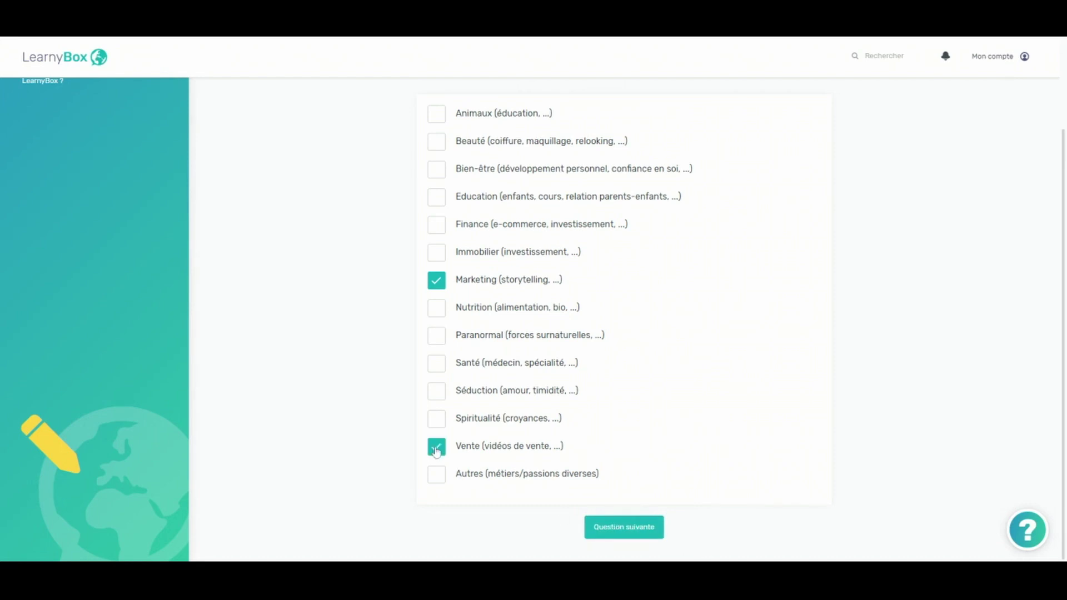
{"action": "left_click", "coordinate": [642, 533]}
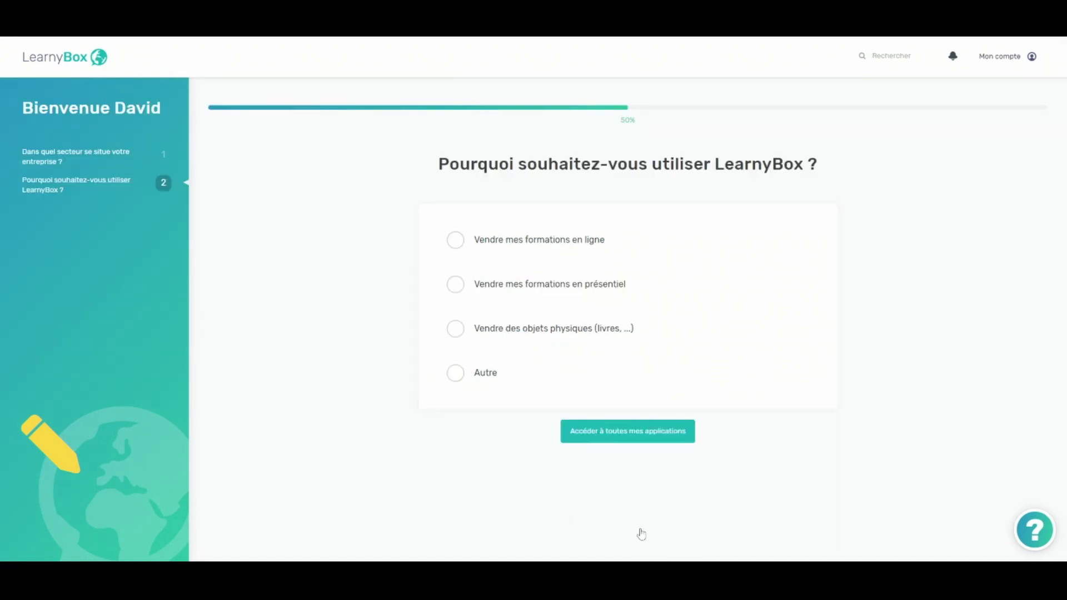
Choose "Vendre mes formations en ligne" as the reason for using LearnyBox and continue to all applications.
{"action": "left_click", "coordinate": [725, 265]}
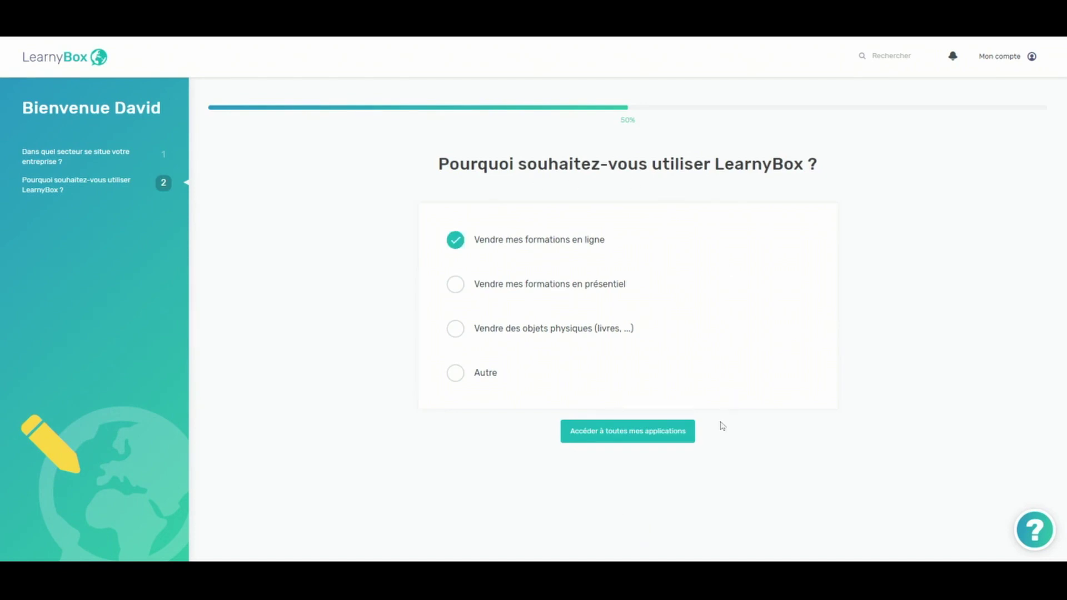
{"action": "left_click", "coordinate": [638, 433]}
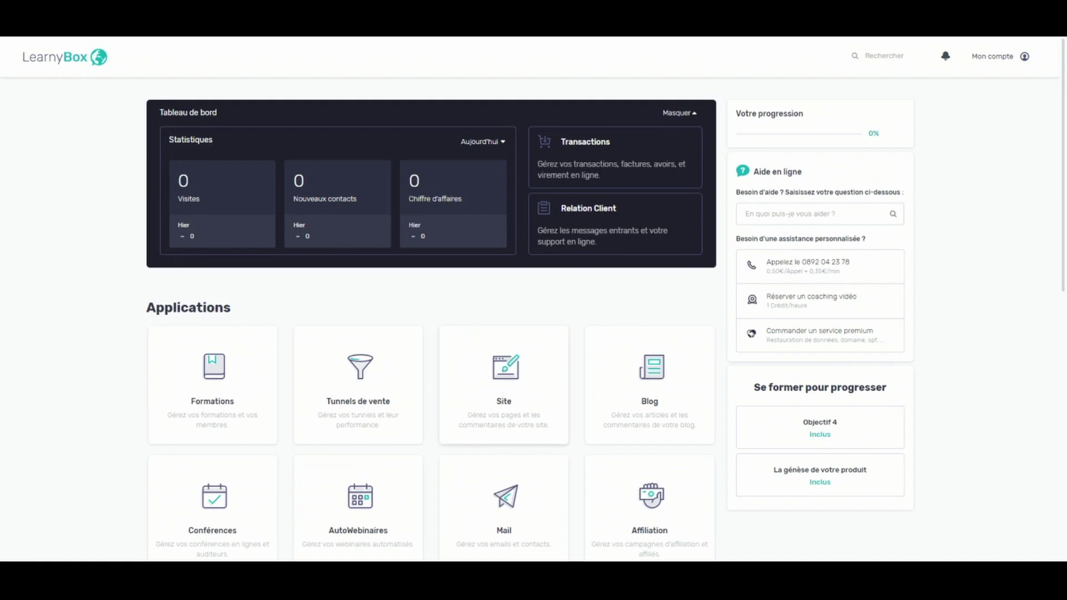
Look through the dashboard's Applications, Plugins and Outils sections to see which modules are available.
{"action": "scroll", "coordinate": [549, 389], "scroll_direction": "down", "scroll_amount": 1}
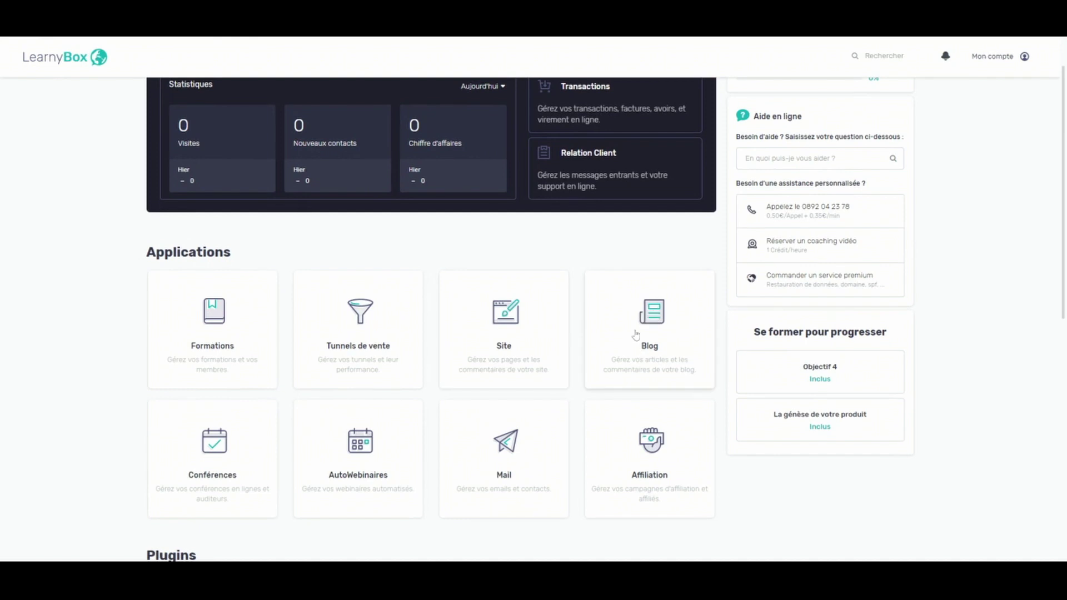
{"action": "scroll", "coordinate": [636, 333], "scroll_direction": "down", "scroll_amount": 2}
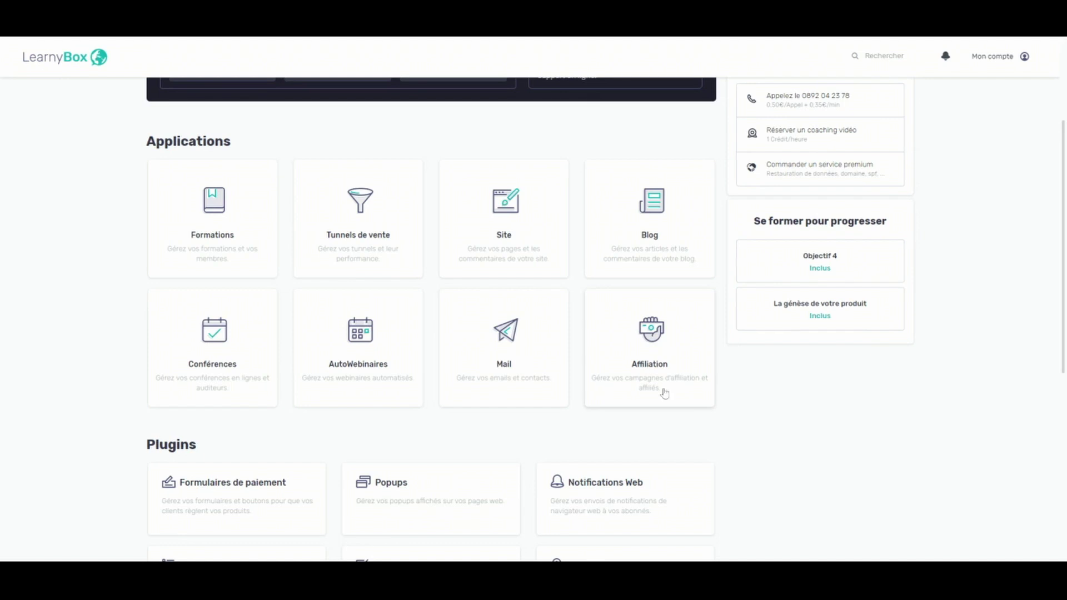
{"action": "scroll", "coordinate": [665, 392], "scroll_direction": "down", "scroll_amount": 4}
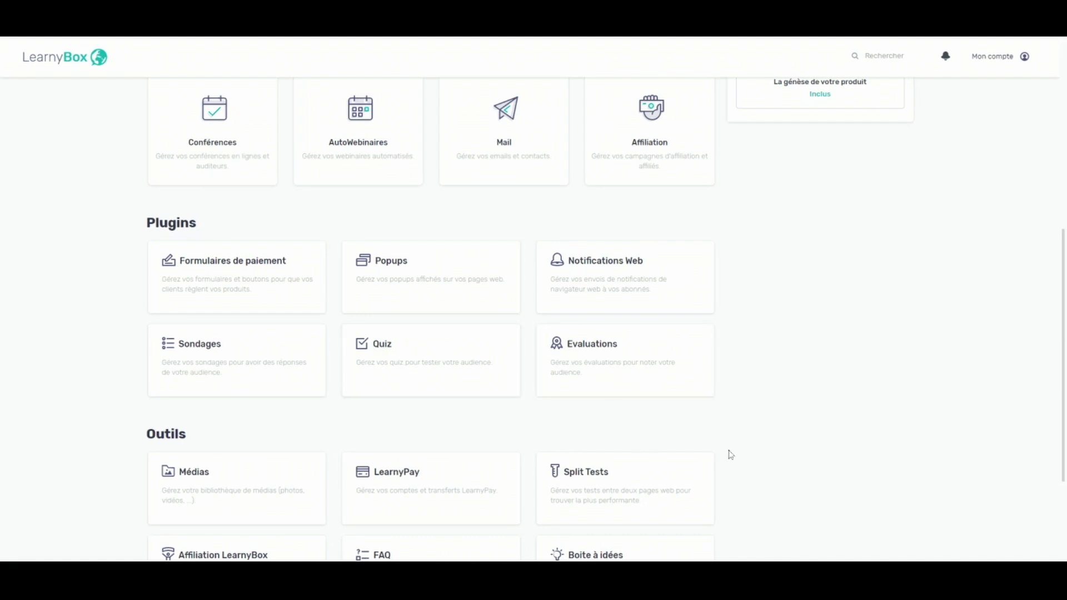
{"action": "scroll", "coordinate": [842, 434], "scroll_direction": "down", "scroll_amount": 3}
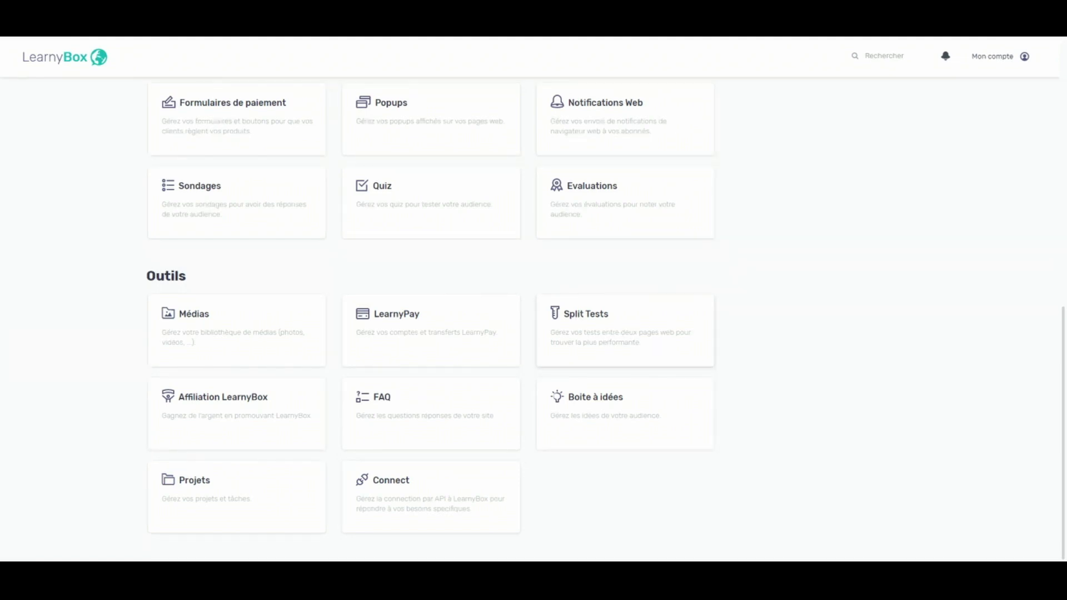
{"action": "scroll", "coordinate": [443, 333], "scroll_direction": "up", "scroll_amount": 5}
{"action": "scroll", "coordinate": [543, 405], "scroll_direction": "down", "scroll_amount": 1}
{"action": "scroll", "coordinate": [542, 405], "scroll_direction": "up", "scroll_amount": 1}
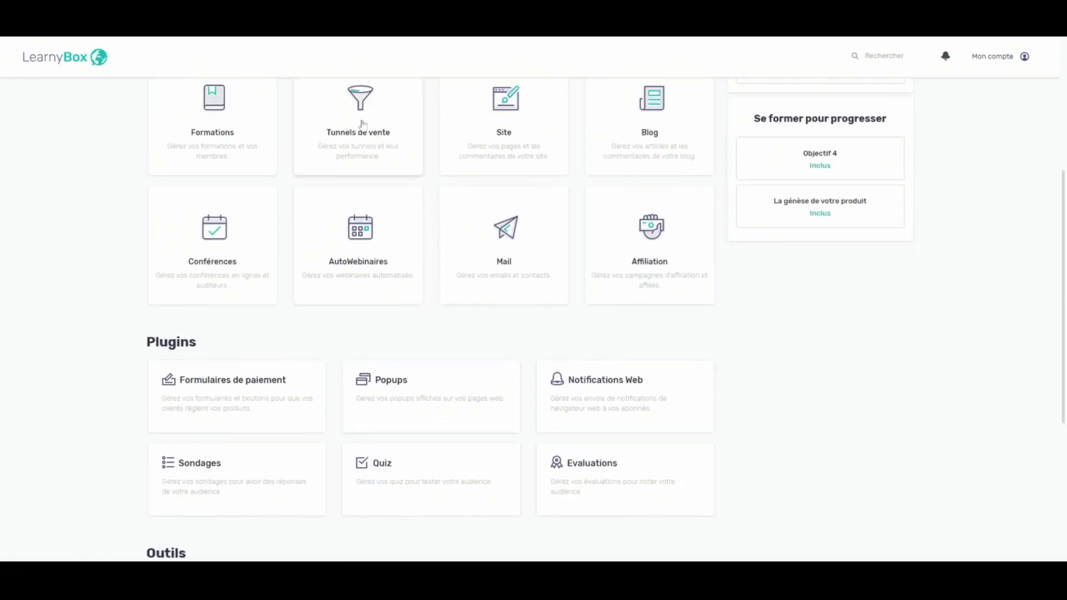
{"action": "scroll", "coordinate": [563, 380], "scroll_direction": "down", "scroll_amount": 4}
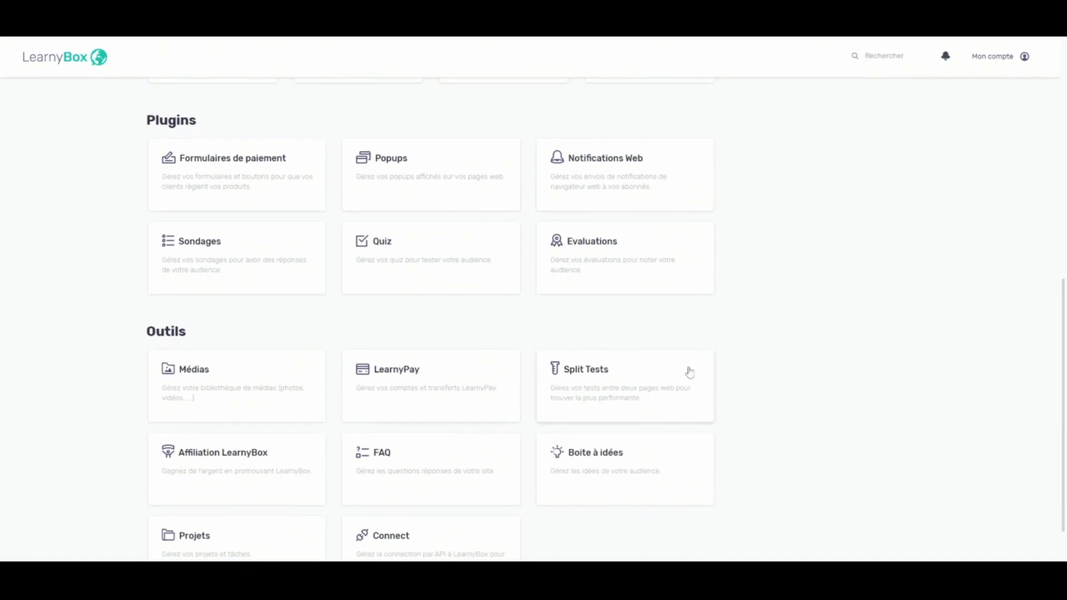
{"action": "scroll", "coordinate": [789, 402], "scroll_direction": "down", "scroll_amount": 1}
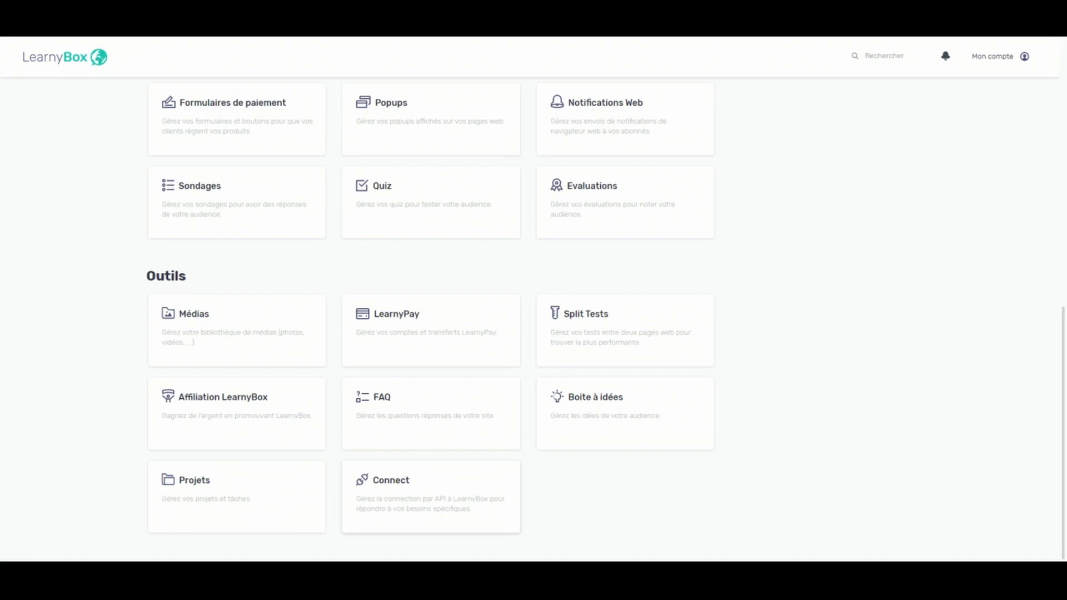
{"action": "scroll", "coordinate": [775, 439], "scroll_direction": "up", "scroll_amount": 10}
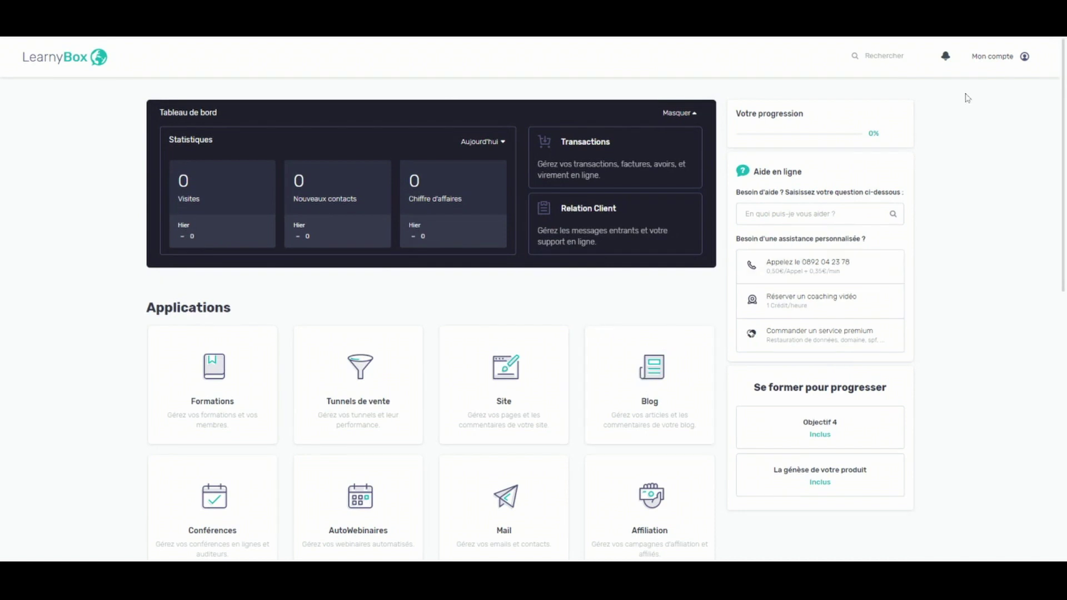
Open the LearnyBox account settings and examine the available languages and default currencies in the general settings.
{"action": "left_click", "coordinate": [1018, 58]}
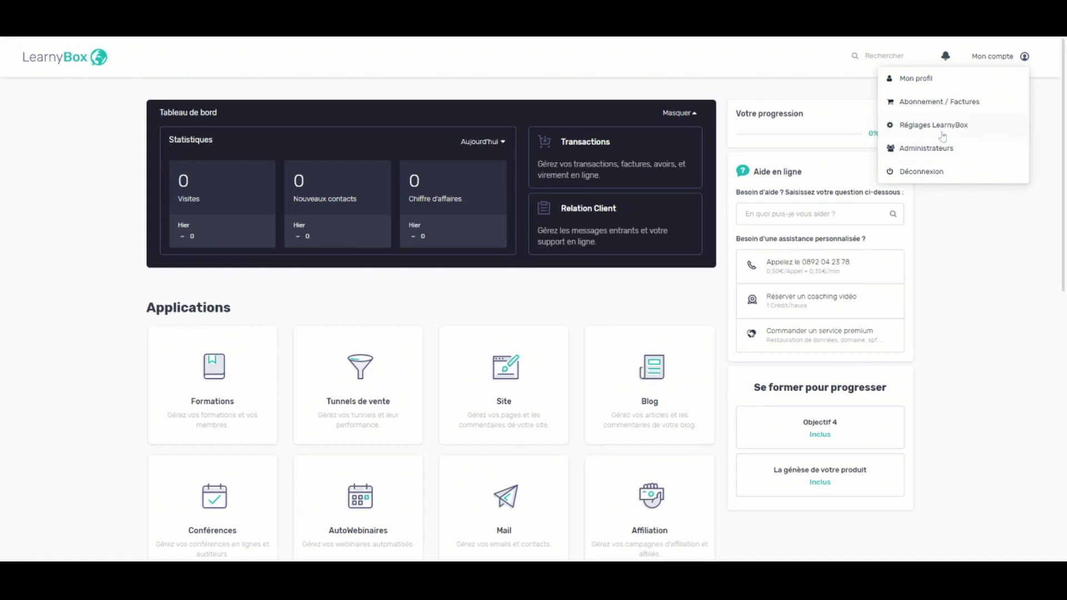
{"action": "left_click", "coordinate": [971, 131]}
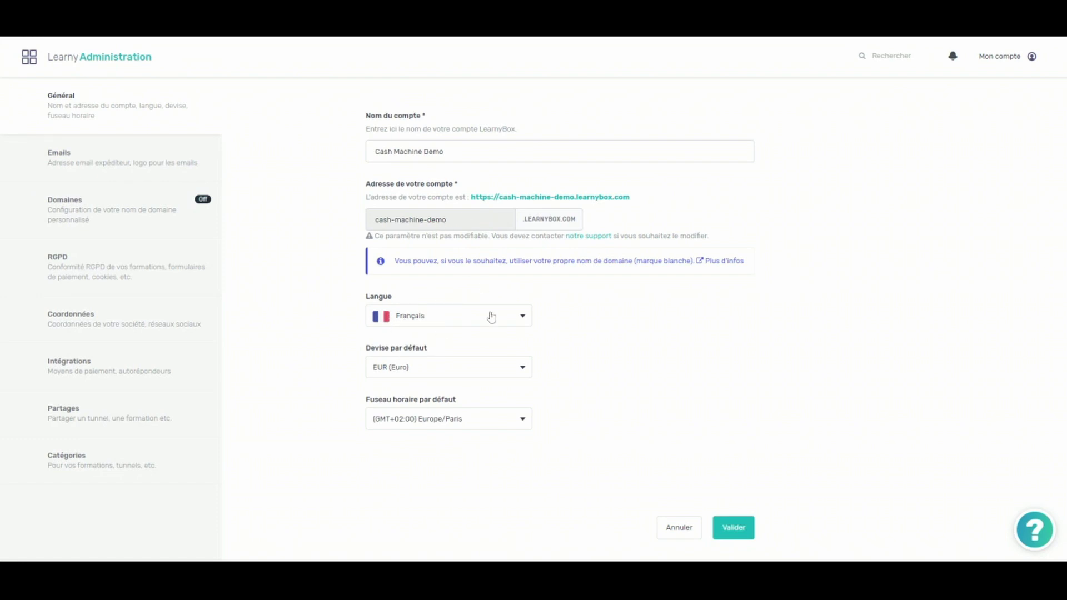
{"action": "left_click", "coordinate": [525, 318]}
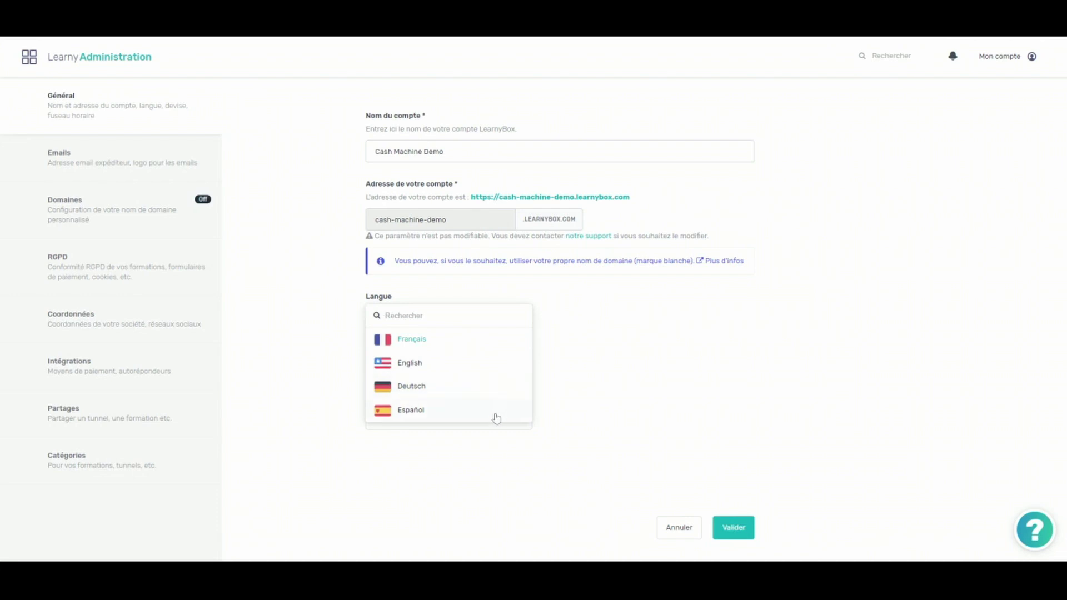
{"action": "left_click", "coordinate": [638, 316]}
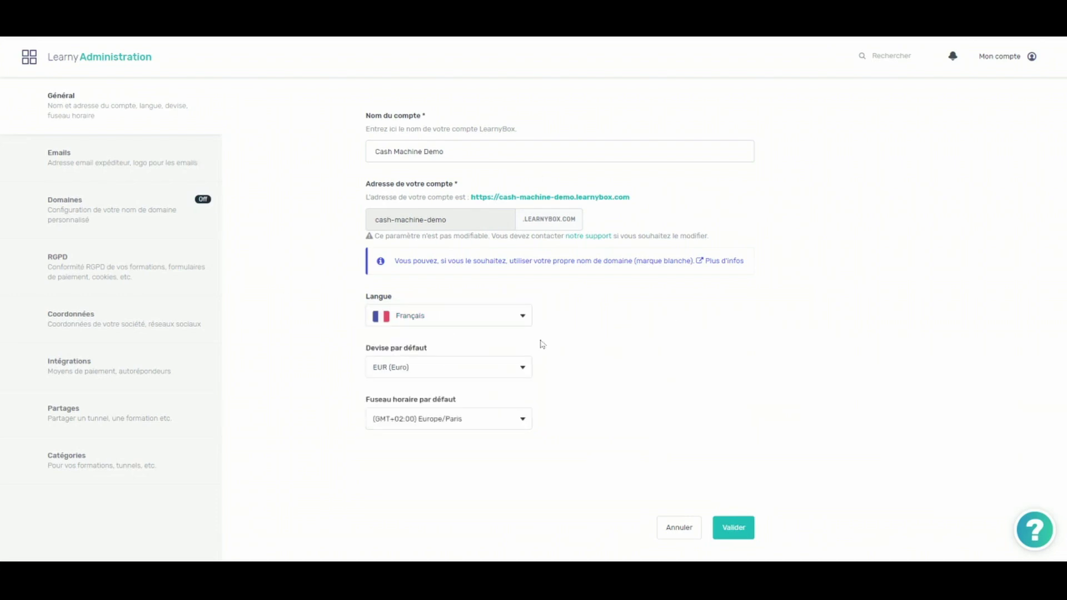
{"action": "left_click", "coordinate": [519, 371]}
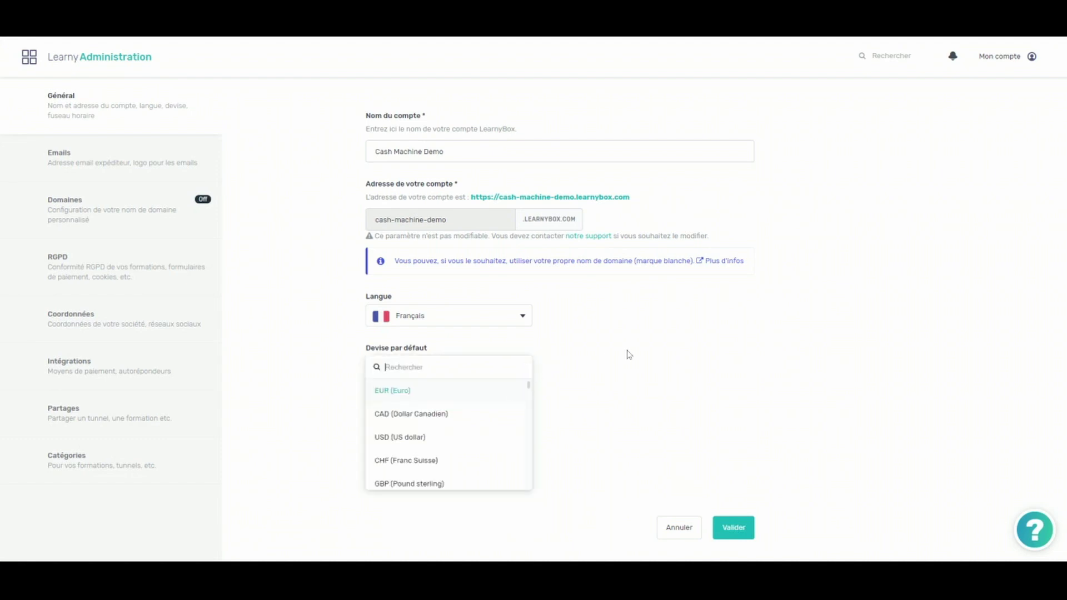
{"action": "left_click", "coordinate": [629, 353]}
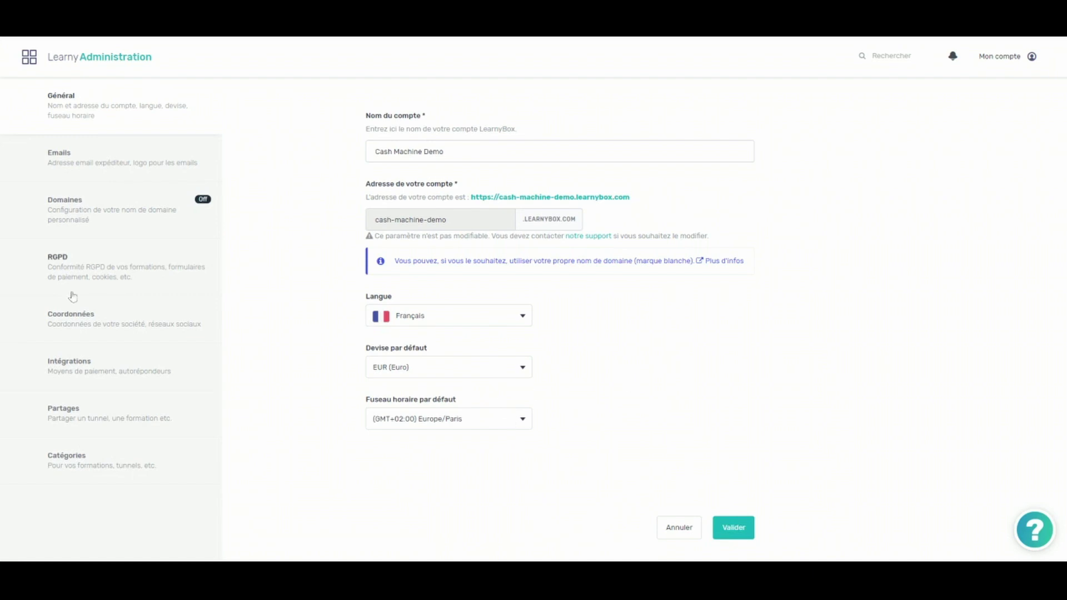
Examine the email settings, including the sender address and the SMTP parameters.
{"action": "left_click", "coordinate": [88, 168]}
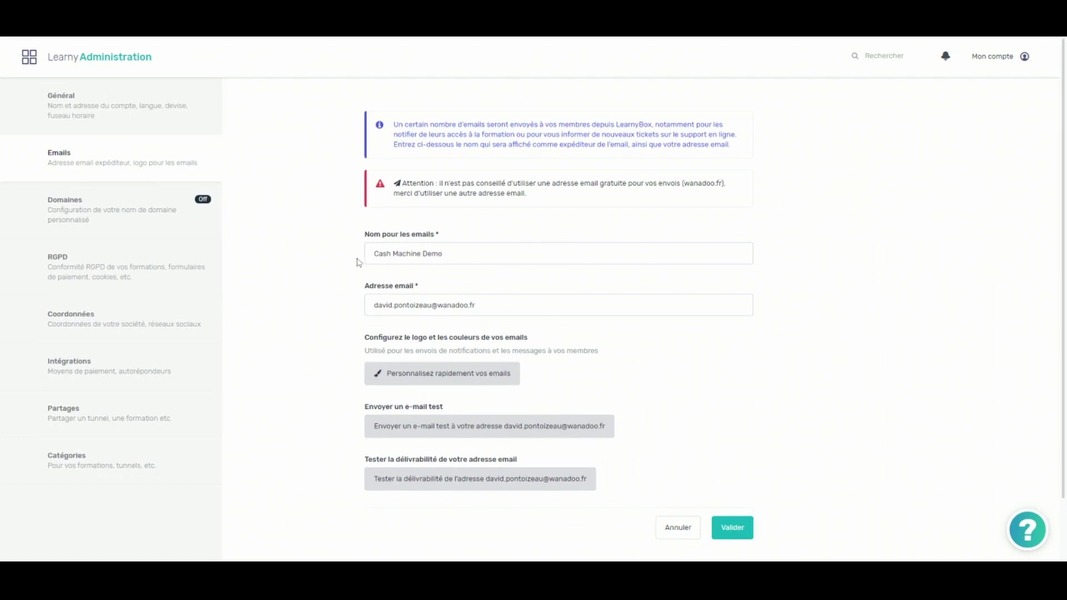
{"action": "scroll", "coordinate": [501, 282], "scroll_direction": "down", "scroll_amount": 1}
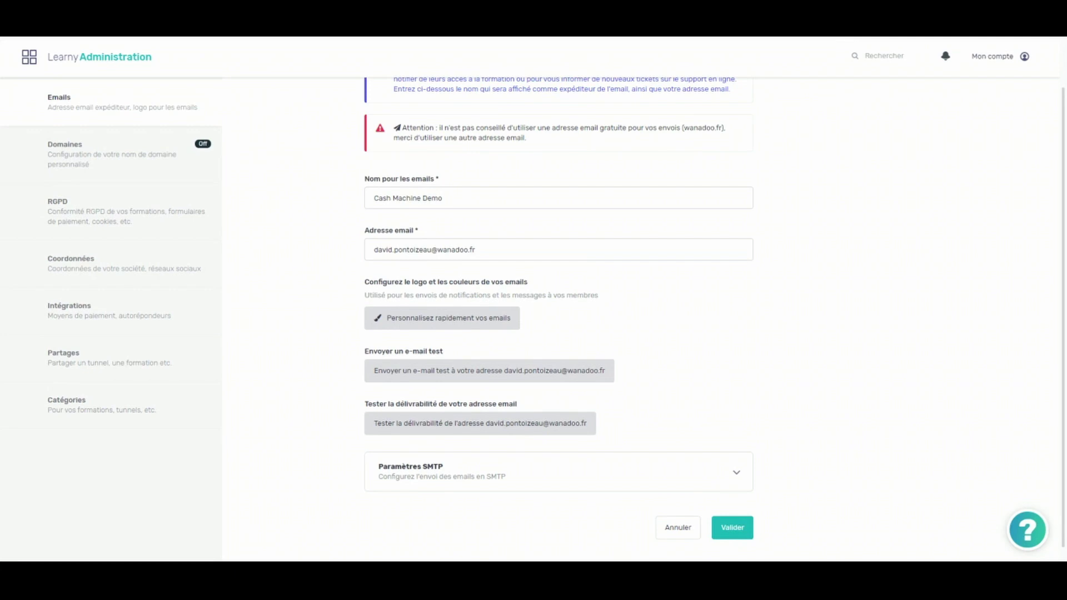
{"action": "left_click_drag", "start_coordinate": [476, 250], "coordinate": [368, 257]}
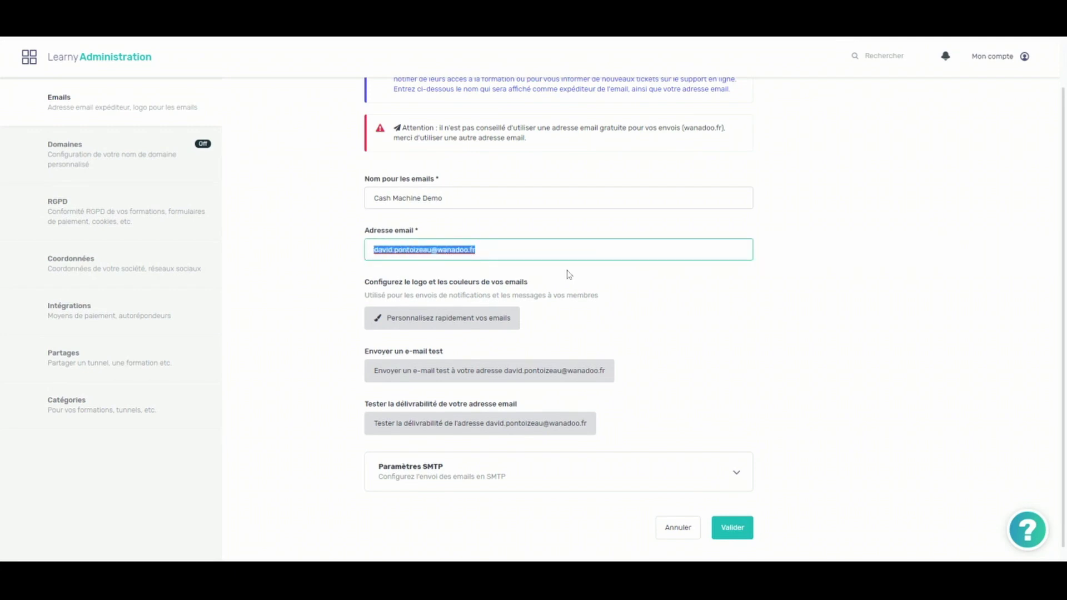
{"action": "left_click", "coordinate": [606, 295]}
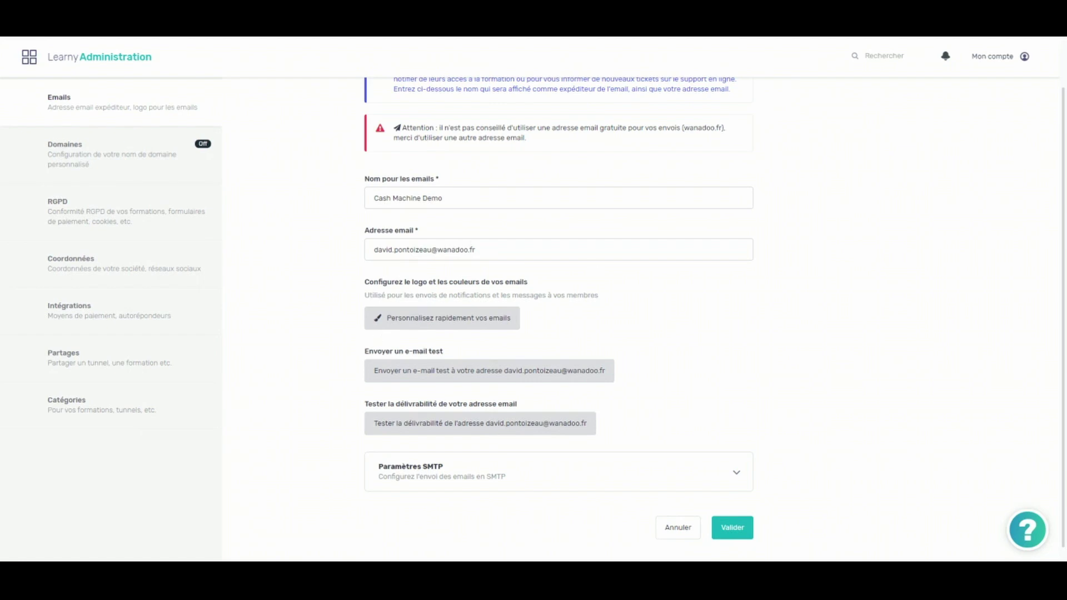
{"action": "scroll", "coordinate": [533, 316], "scroll_direction": "down", "scroll_amount": 1}
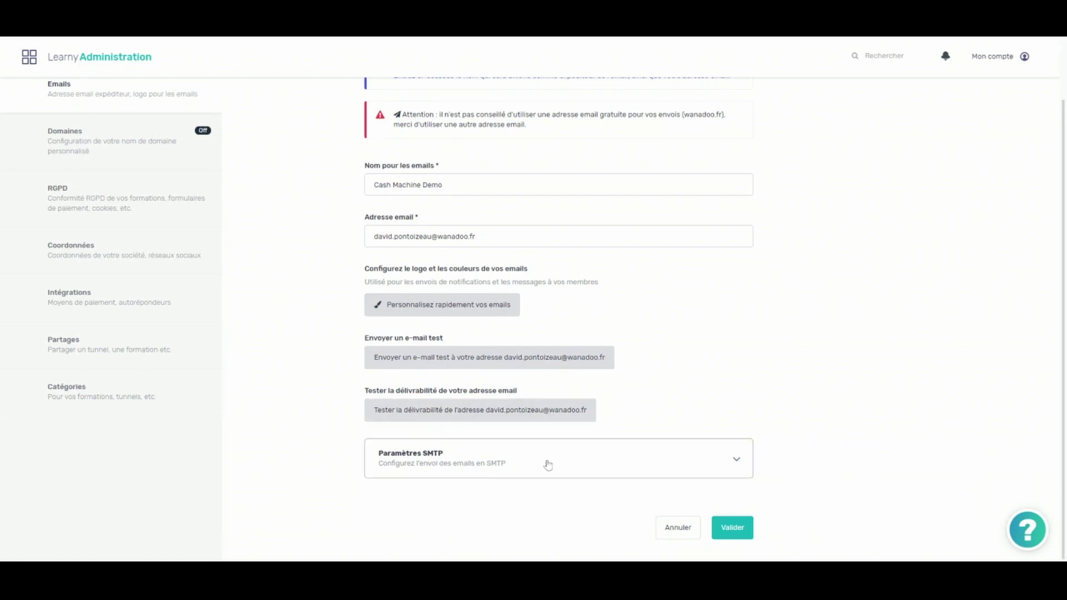
{"action": "left_click", "coordinate": [727, 462]}
{"action": "scroll", "coordinate": [728, 424], "scroll_direction": "down", "scroll_amount": 5}
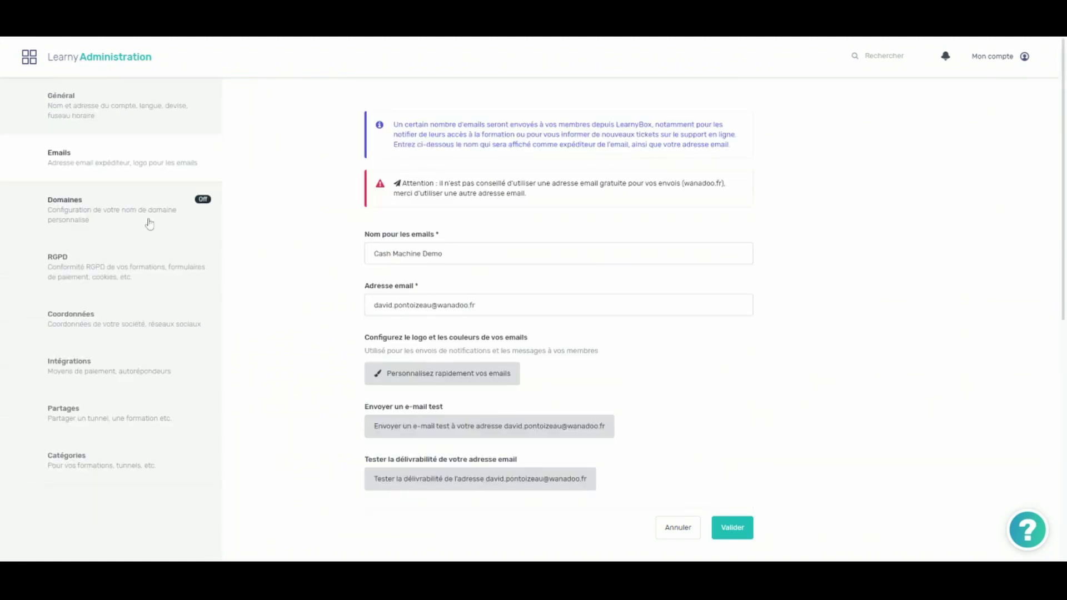
View the custom domain settings and examine the default consent texts for form compliance under RGPD.
{"action": "left_click", "coordinate": [149, 224]}
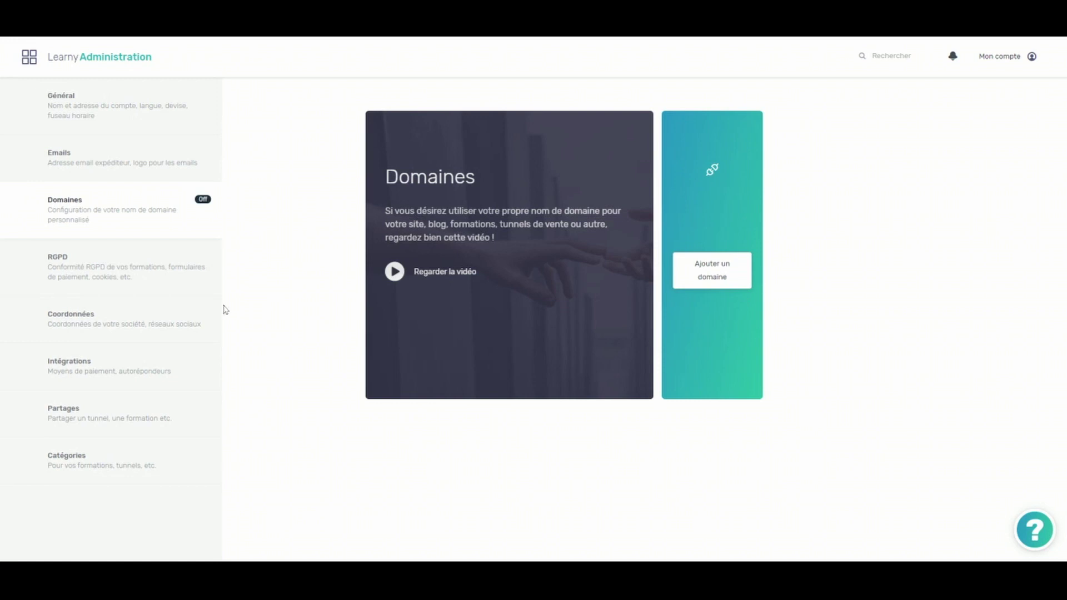
{"action": "left_click", "coordinate": [125, 272]}
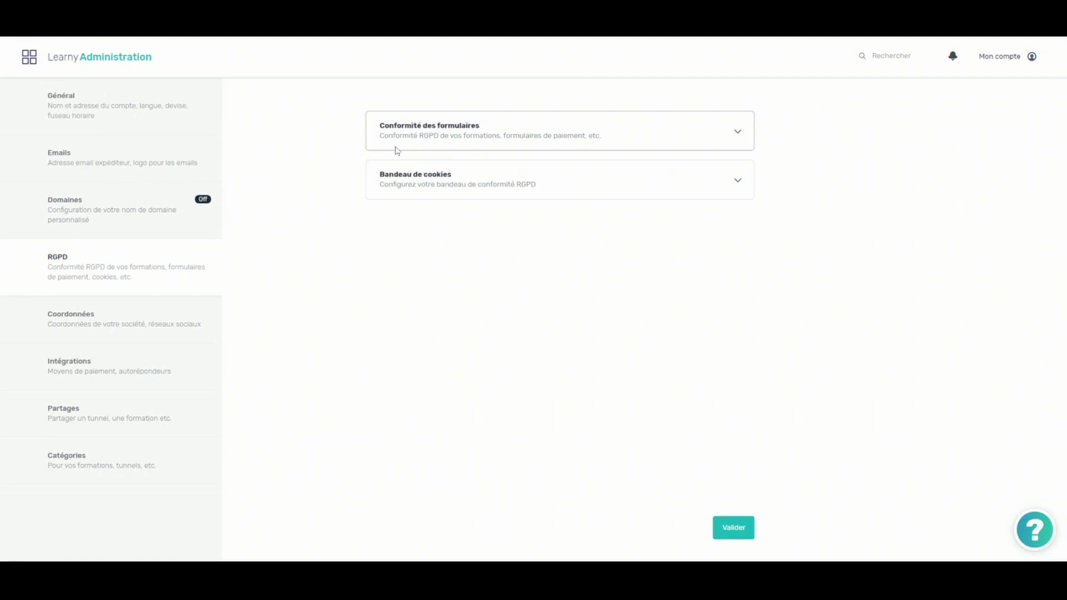
{"action": "left_click", "coordinate": [742, 137]}
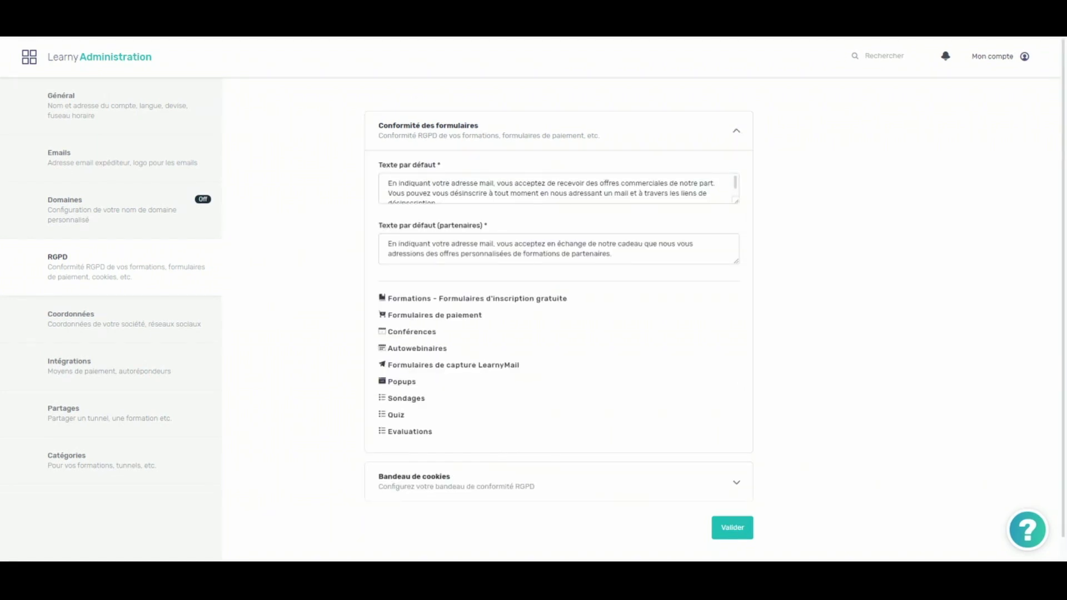
{"action": "scroll", "coordinate": [558, 189], "scroll_direction": "down", "scroll_amount": 1}
{"action": "scroll", "coordinate": [558, 189], "scroll_direction": "up", "scroll_amount": 1}
{"action": "scroll", "coordinate": [533, 294], "scroll_direction": "down", "scroll_amount": 1}
{"action": "scroll", "coordinate": [705, 148], "scroll_direction": "up", "scroll_amount": 1}
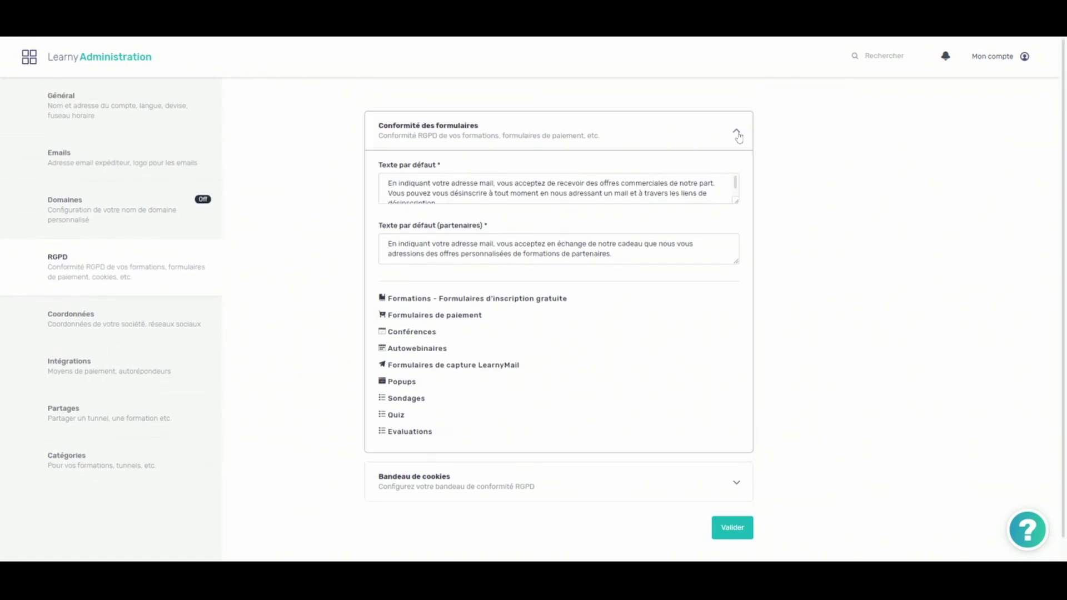
{"action": "left_click", "coordinate": [739, 137]}
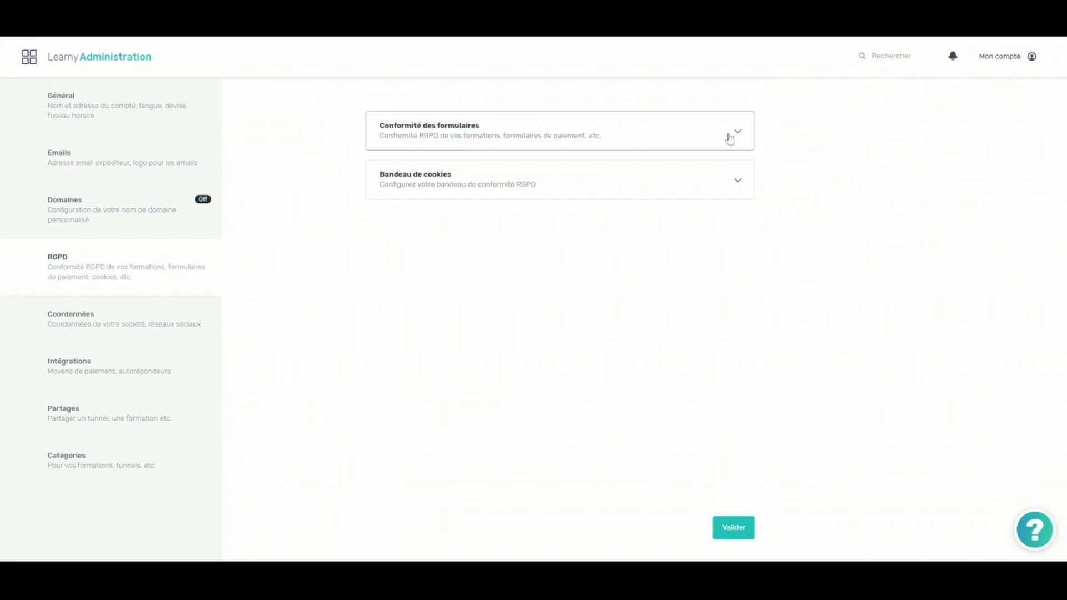
{"action": "left_click", "coordinate": [728, 139]}
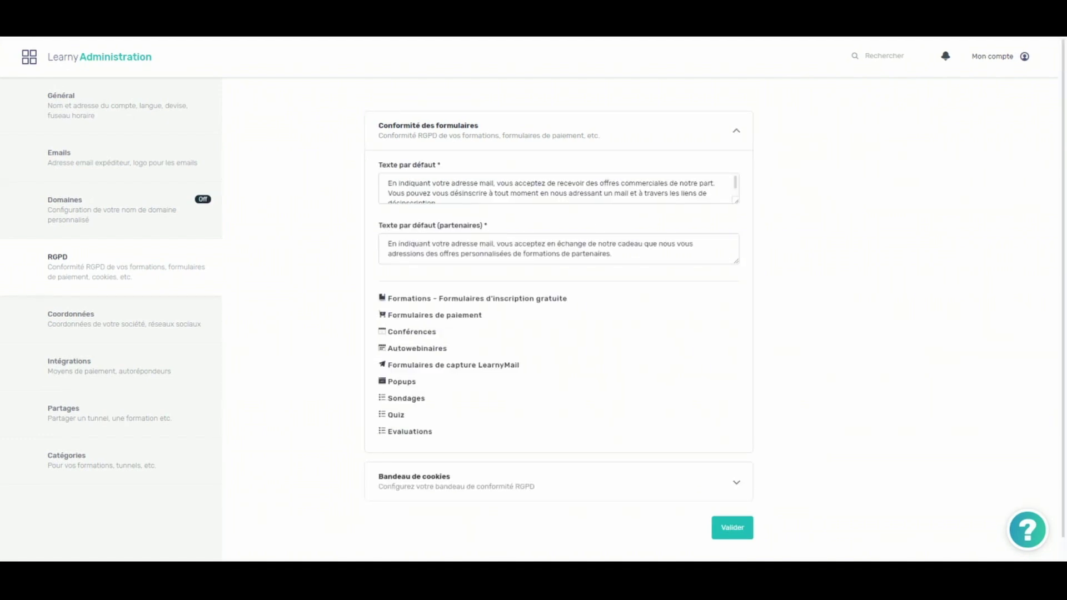
{"action": "scroll", "coordinate": [722, 189], "scroll_direction": "down", "scroll_amount": 1}
{"action": "scroll", "coordinate": [723, 189], "scroll_direction": "up", "scroll_amount": 1}
{"action": "left_click", "coordinate": [737, 134]}
Enable the RGPD cookie banner across the whole site.
{"action": "left_click", "coordinate": [738, 181]}
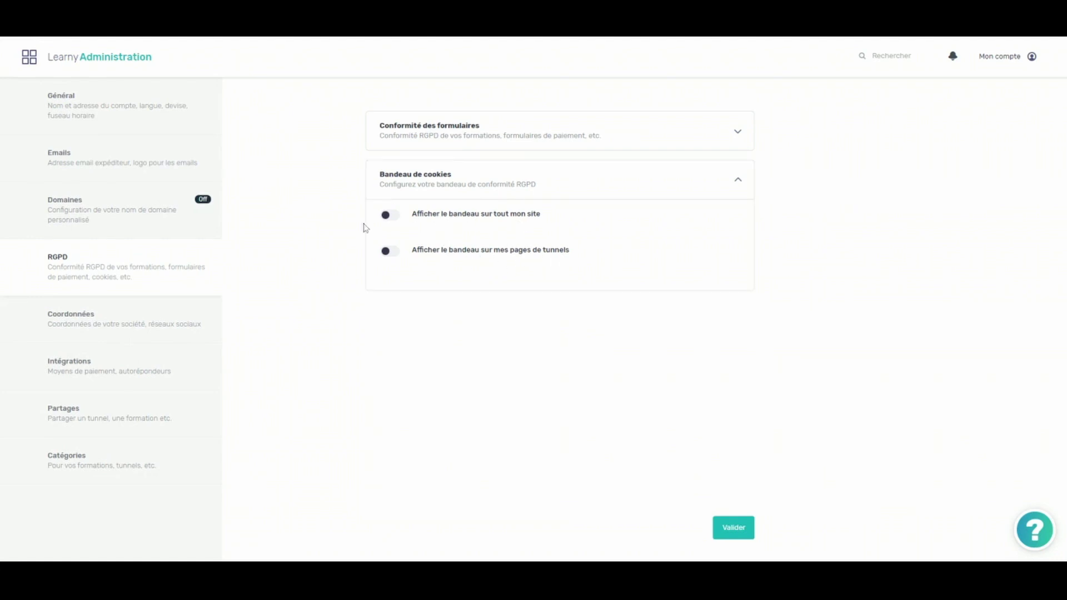
{"action": "left_click", "coordinate": [390, 215]}
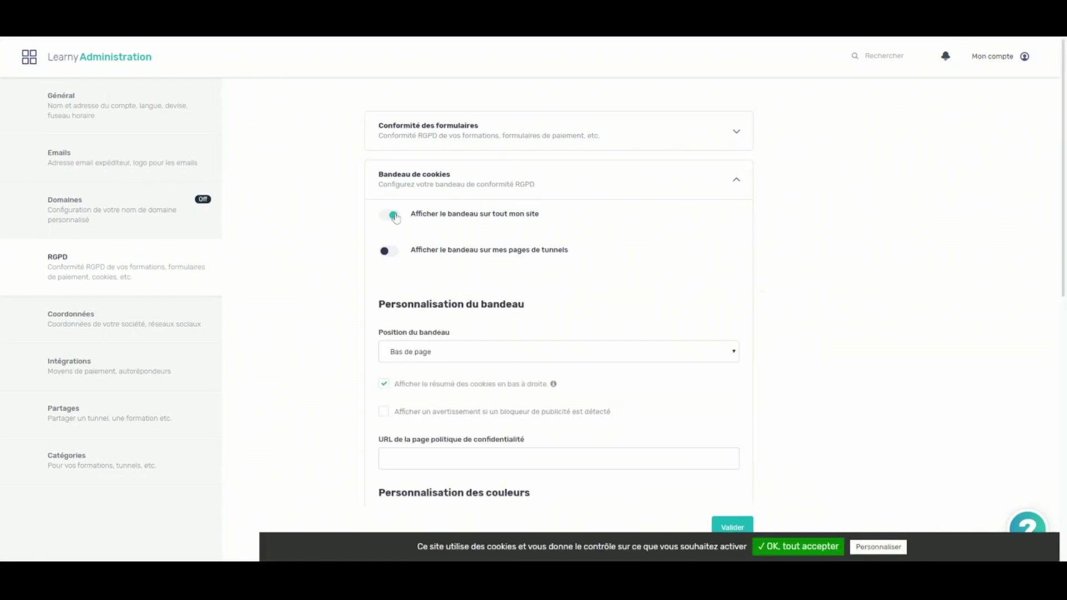
Turn off the RGPD cookie banner for the whole site and collapse its settings.
{"action": "left_click", "coordinate": [393, 216]}
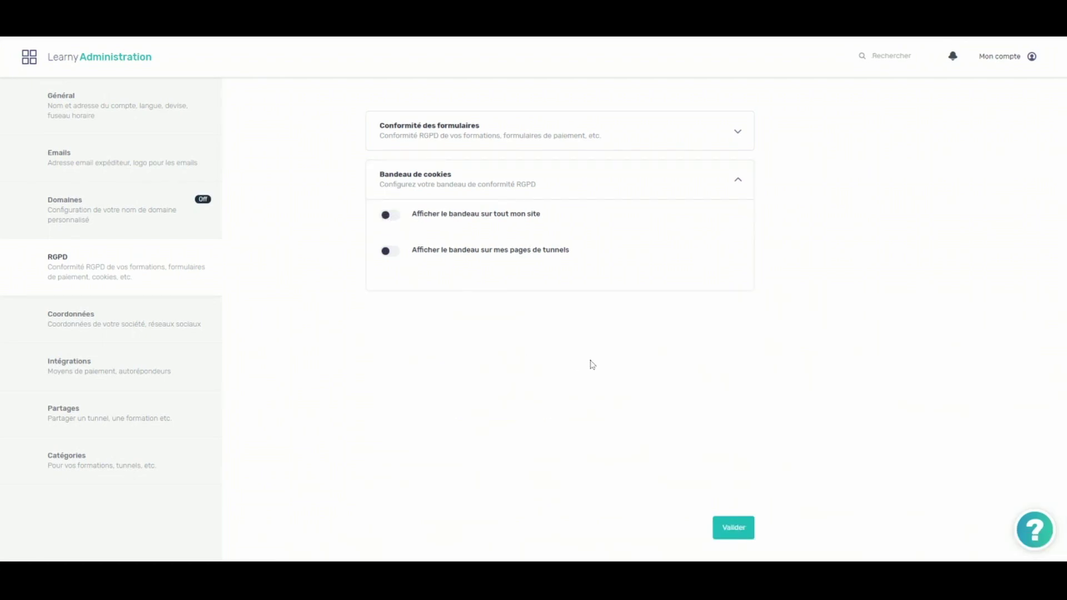
{"action": "left_click", "coordinate": [739, 180]}
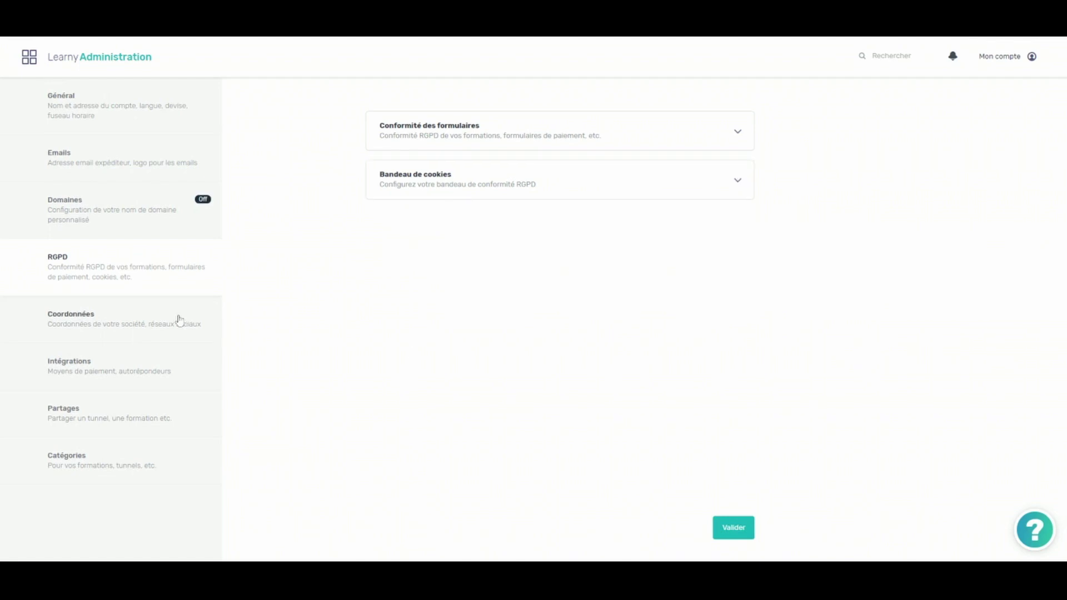
View the contact details settings and examine the company, address, phone and social network fields.
{"action": "left_click", "coordinate": [148, 315]}
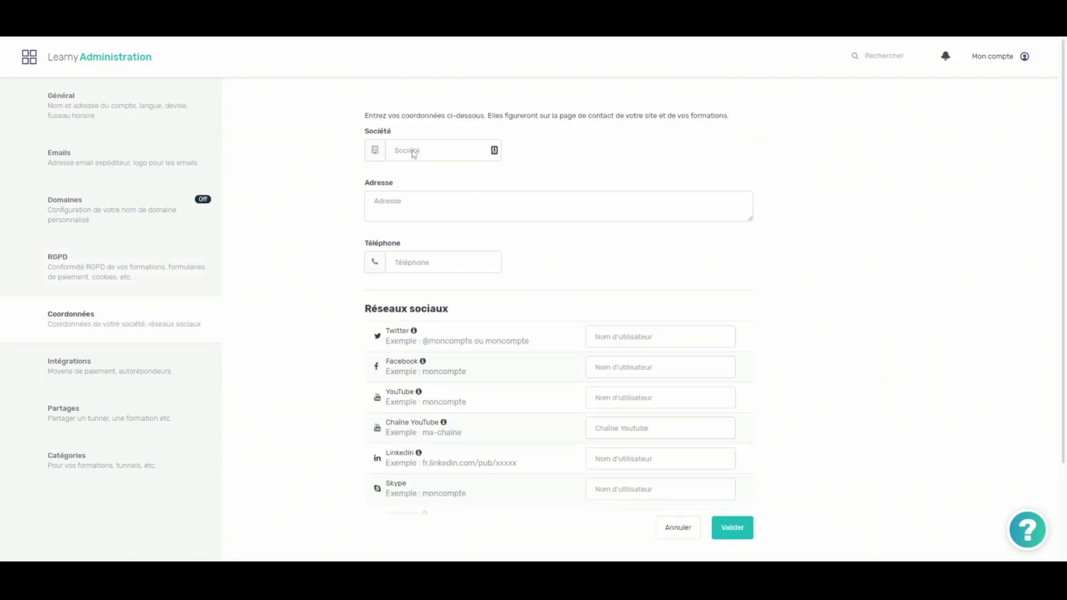
{"action": "scroll", "coordinate": [301, 293], "scroll_direction": "down", "scroll_amount": 1}
{"action": "scroll", "coordinate": [301, 293], "scroll_direction": "down", "scroll_amount": 3}
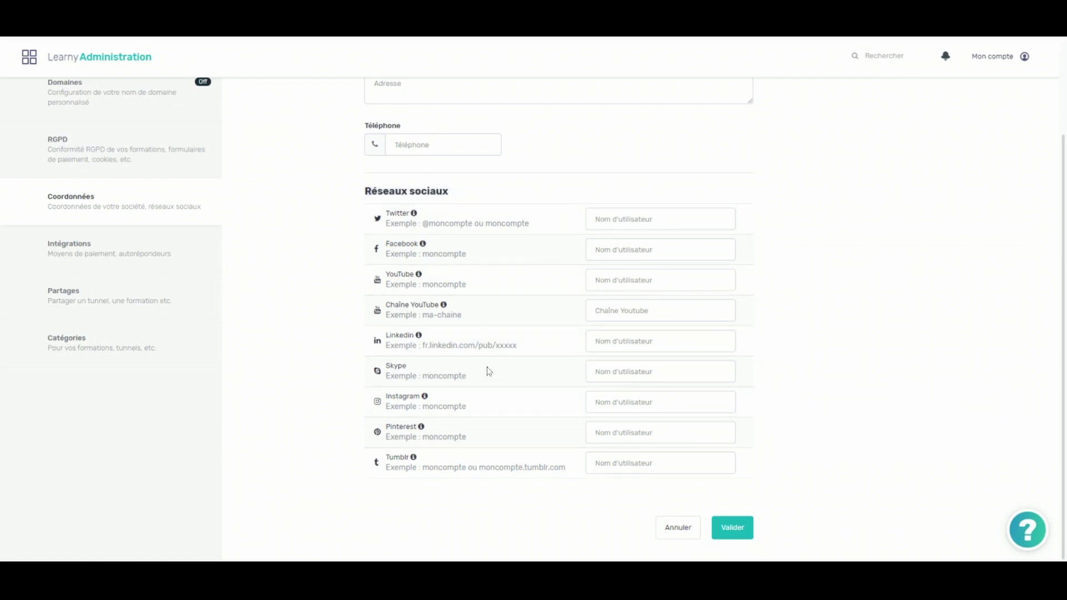
Open the integrations settings and examine the available third-party services and autoresponders.
{"action": "left_click", "coordinate": [143, 255]}
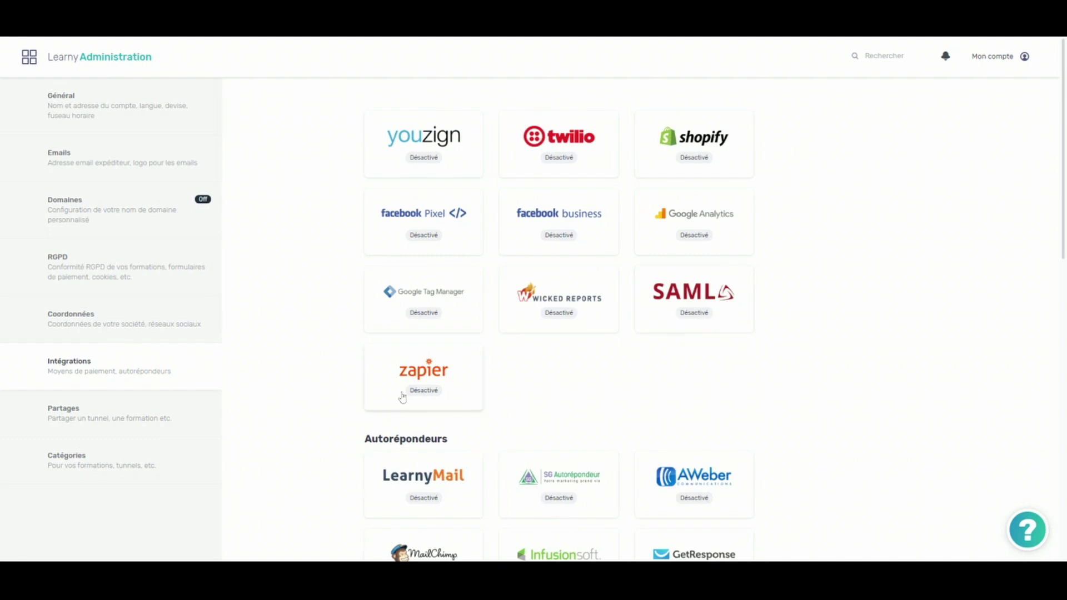
{"action": "scroll", "coordinate": [496, 382], "scroll_direction": "down", "scroll_amount": 2}
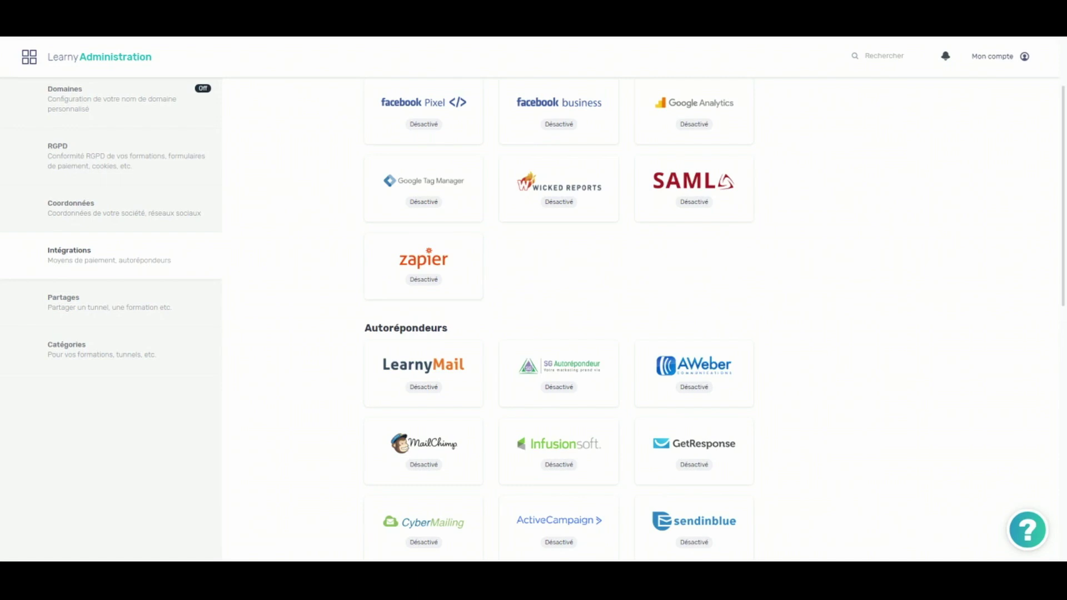
{"action": "scroll", "coordinate": [674, 293], "scroll_direction": "down", "scroll_amount": 4}
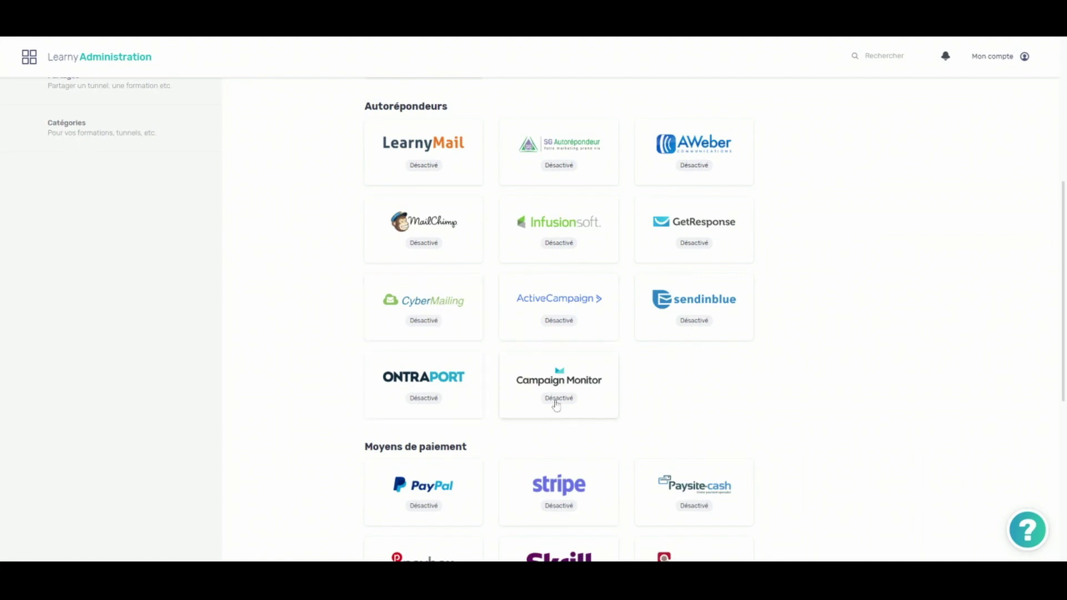
{"action": "scroll", "coordinate": [557, 402], "scroll_direction": "down", "scroll_amount": 2}
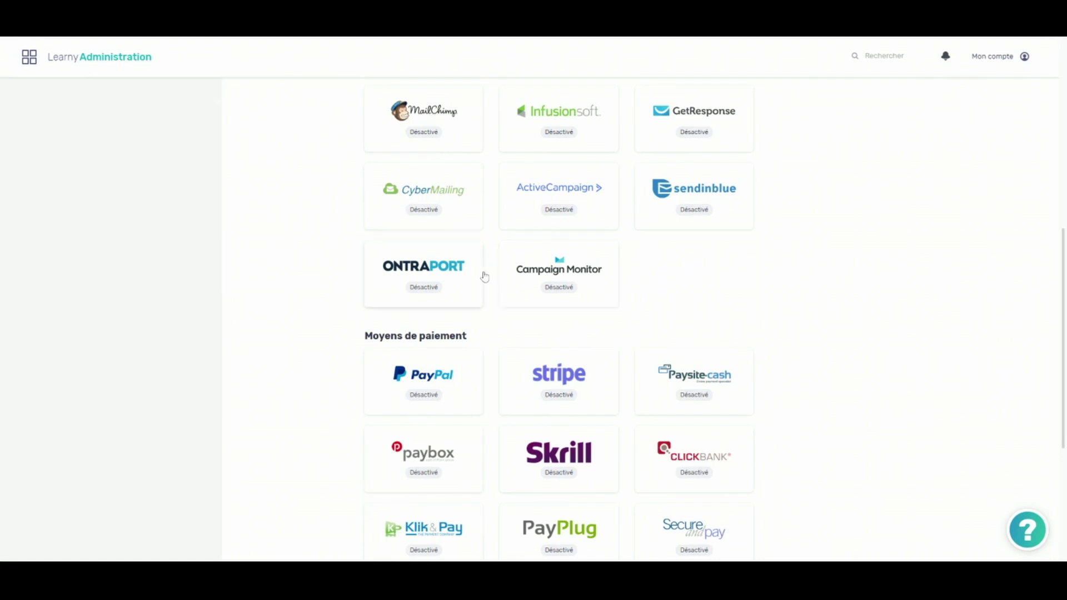
{"action": "scroll", "coordinate": [635, 288], "scroll_direction": "up", "scroll_amount": 3}
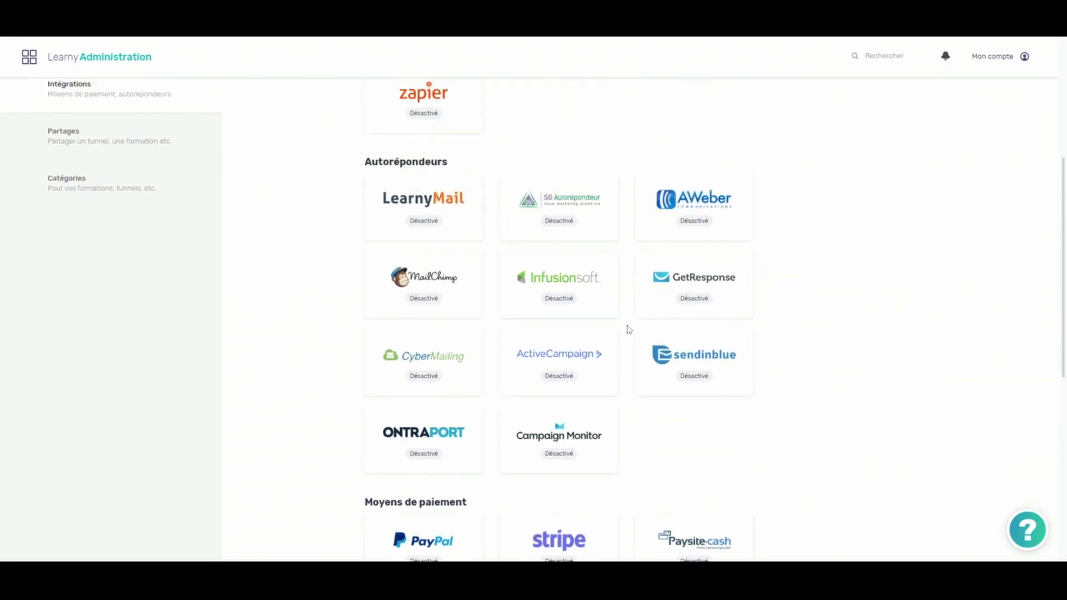
Examine the payment methods offered among the integrations.
{"action": "scroll", "coordinate": [628, 330], "scroll_direction": "down", "scroll_amount": 7}
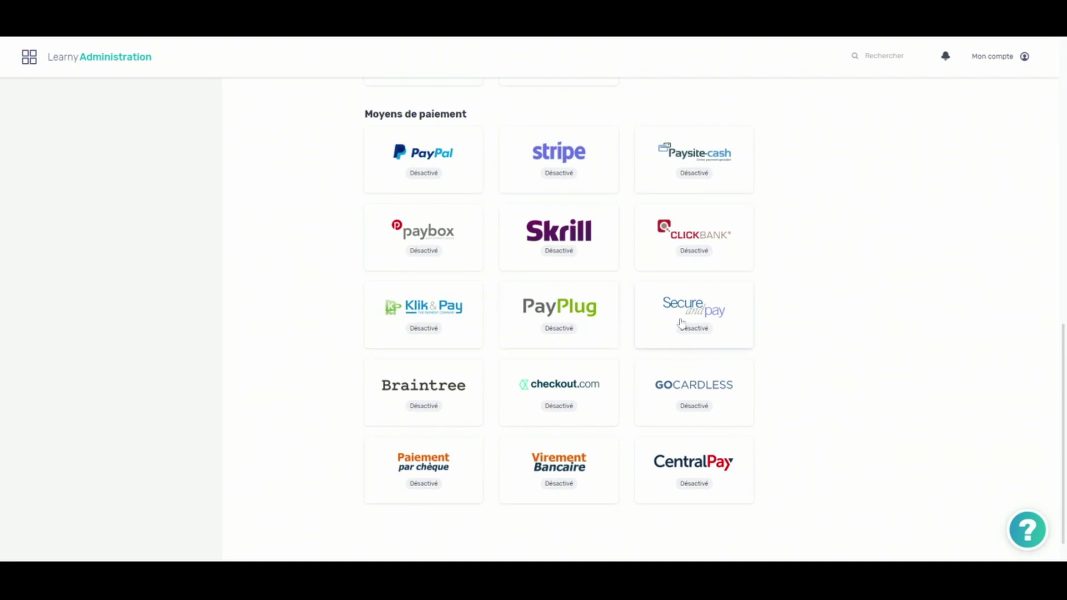
{"action": "scroll", "coordinate": [681, 322], "scroll_direction": "down", "scroll_amount": 1}
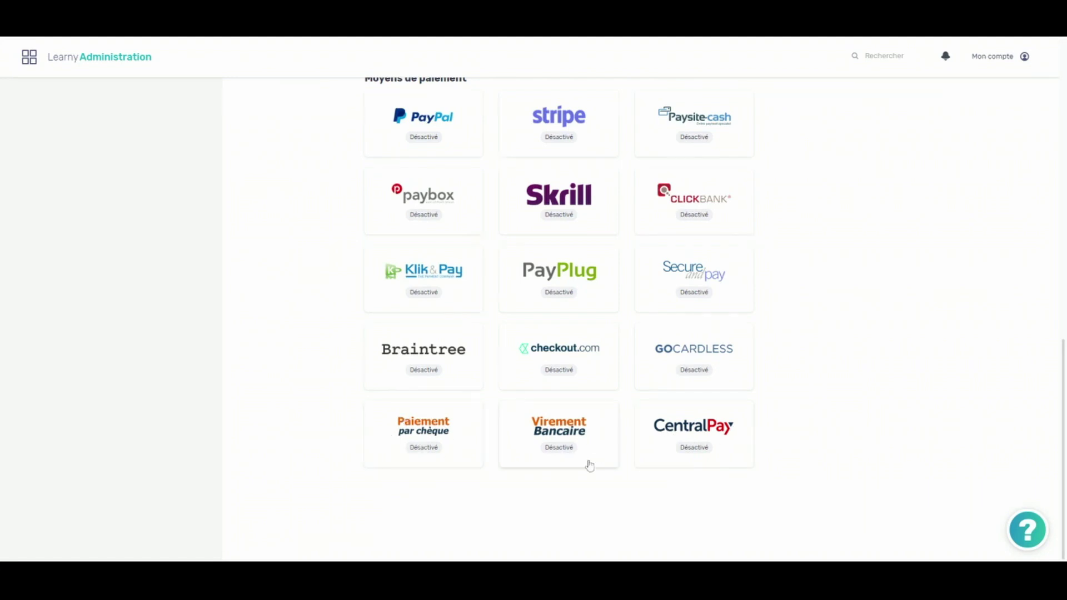
{"action": "scroll", "coordinate": [658, 444], "scroll_direction": "up", "scroll_amount": 5}
{"action": "scroll", "coordinate": [658, 443], "scroll_direction": "down", "scroll_amount": 5}
{"action": "scroll", "coordinate": [658, 444], "scroll_direction": "up", "scroll_amount": 5}
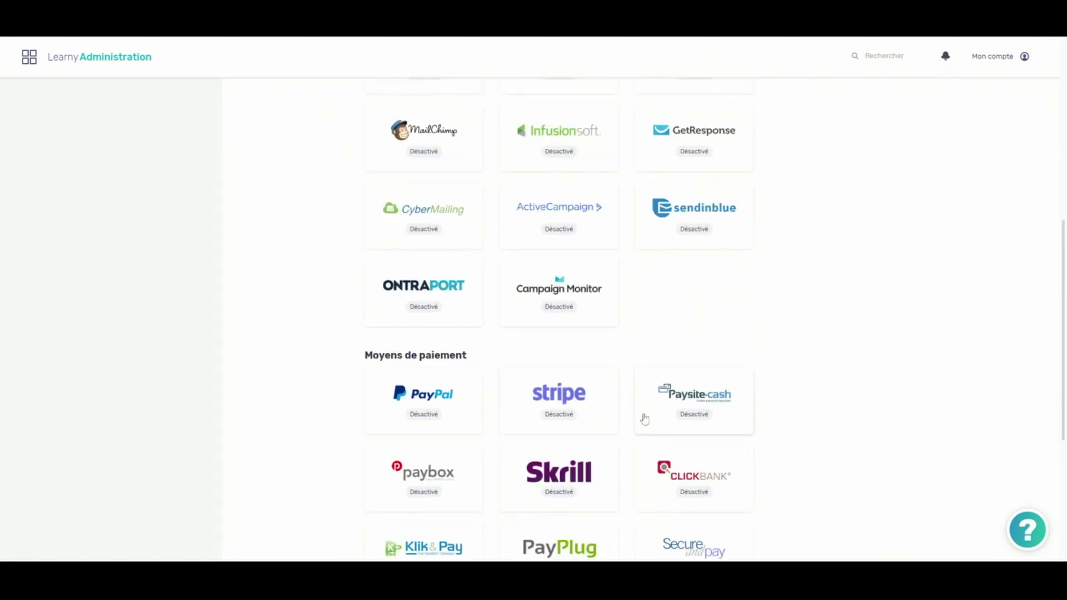
{"action": "scroll", "coordinate": [642, 420], "scroll_direction": "down", "scroll_amount": 4}
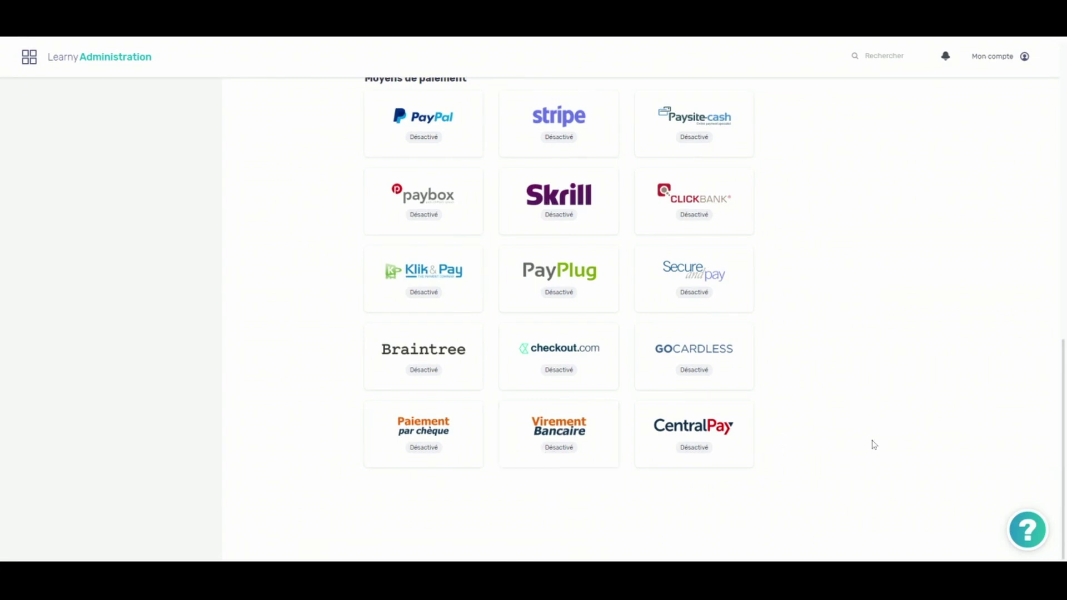
{"action": "scroll", "coordinate": [872, 443], "scroll_direction": "up", "scroll_amount": 4}
{"action": "scroll", "coordinate": [872, 443], "scroll_direction": "down", "scroll_amount": 4}
{"action": "scroll", "coordinate": [892, 300], "scroll_direction": "up", "scroll_amount": 1}
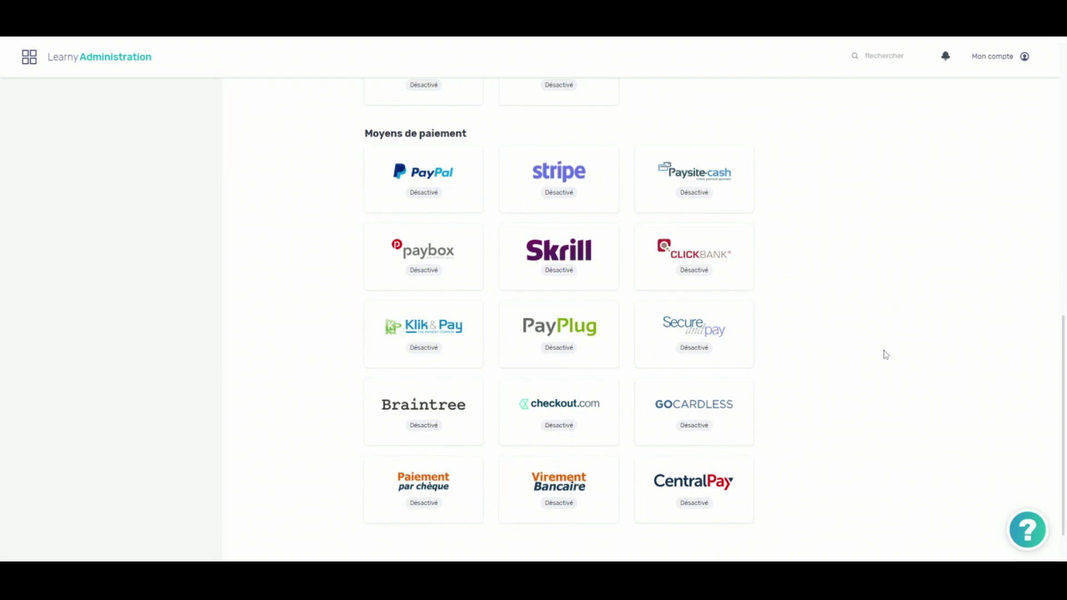
{"action": "scroll", "coordinate": [862, 386], "scroll_direction": "down", "scroll_amount": 1}
Open a new sharing code form in the sharing settings and examine the object types that can be shared.
{"action": "scroll", "coordinate": [862, 387], "scroll_direction": "up", "scroll_amount": 12}
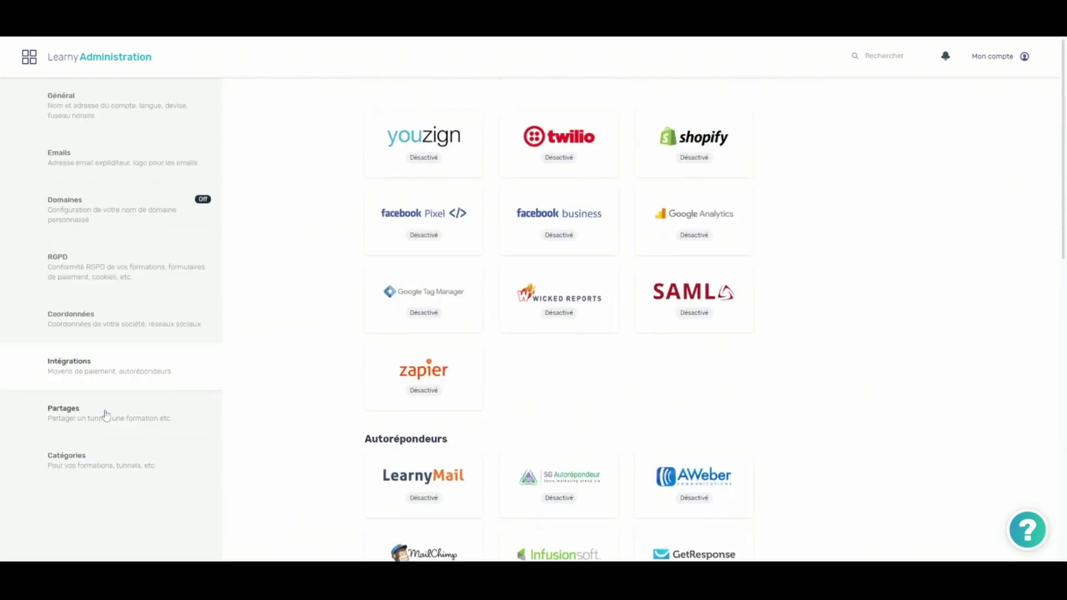
{"action": "left_click", "coordinate": [105, 414]}
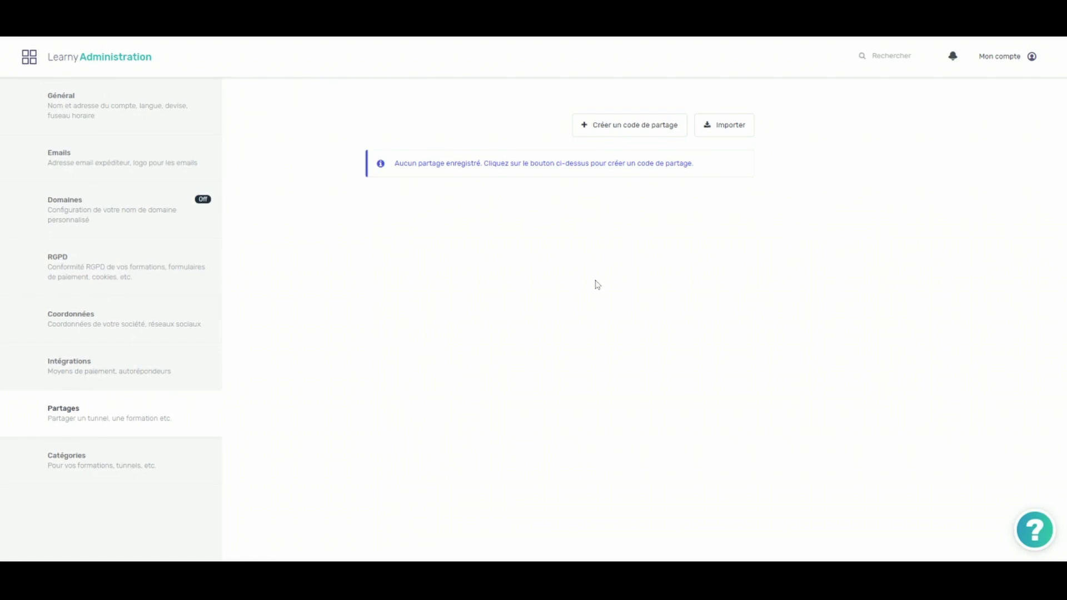
{"action": "left_click", "coordinate": [636, 131]}
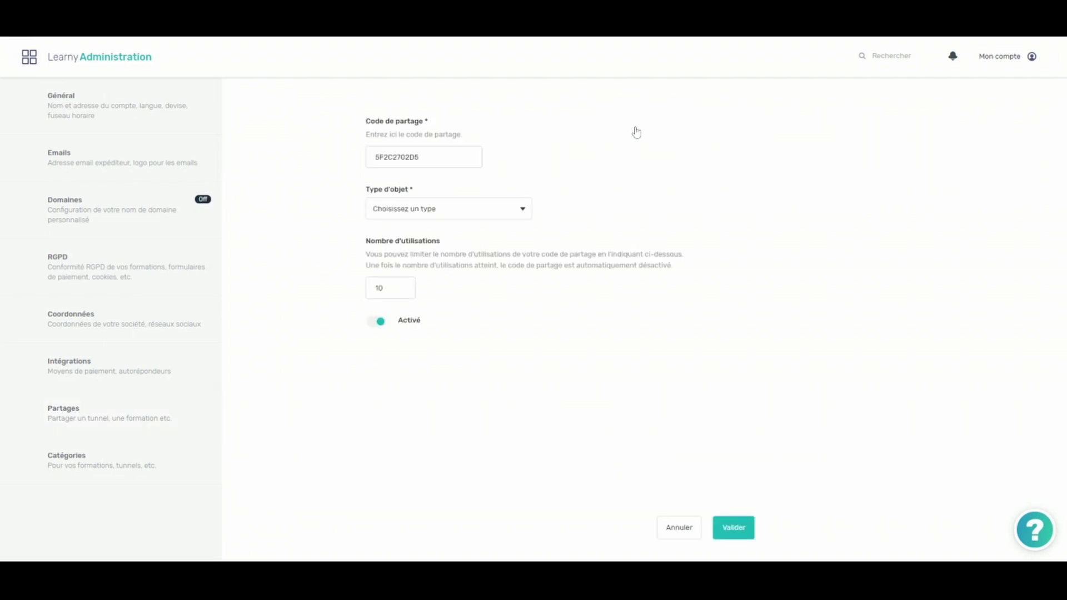
{"action": "left_click", "coordinate": [524, 218]}
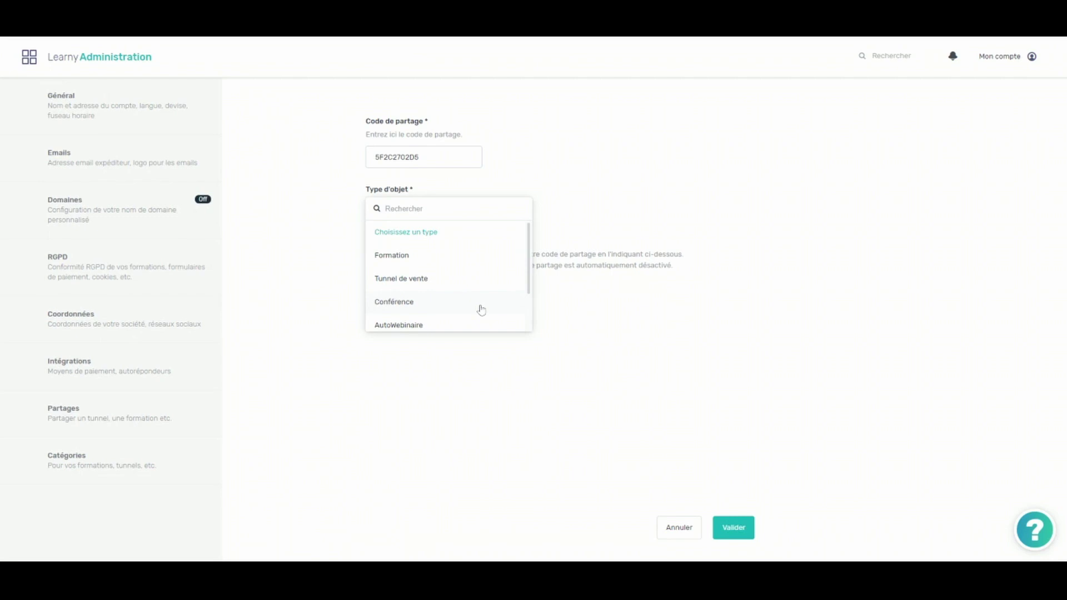
{"action": "scroll", "coordinate": [477, 308], "scroll_direction": "down", "scroll_amount": 1}
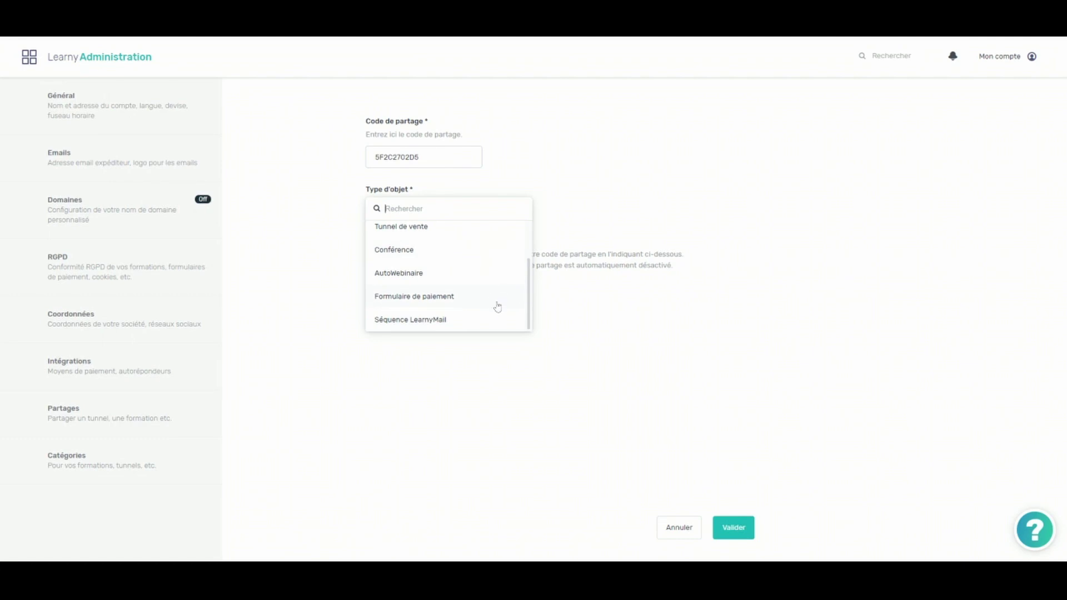
{"action": "scroll", "coordinate": [499, 325], "scroll_direction": "up", "scroll_amount": 1}
{"action": "scroll", "coordinate": [498, 326], "scroll_direction": "up", "scroll_amount": 2}
{"action": "scroll", "coordinate": [500, 246], "scroll_direction": "down", "scroll_amount": 2}
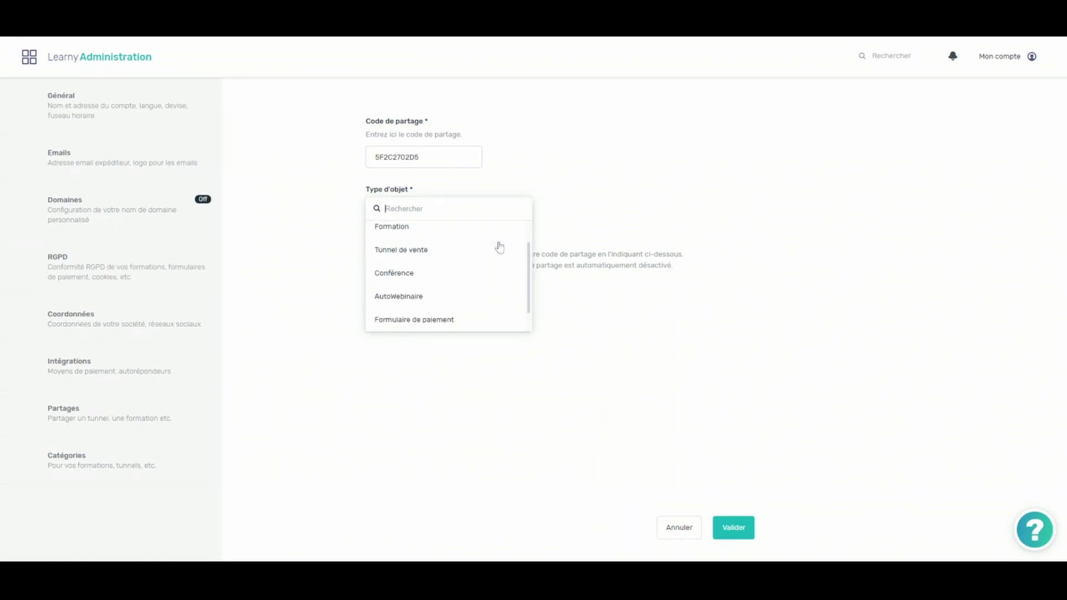
{"action": "scroll", "coordinate": [502, 244], "scroll_direction": "up", "scroll_amount": 2}
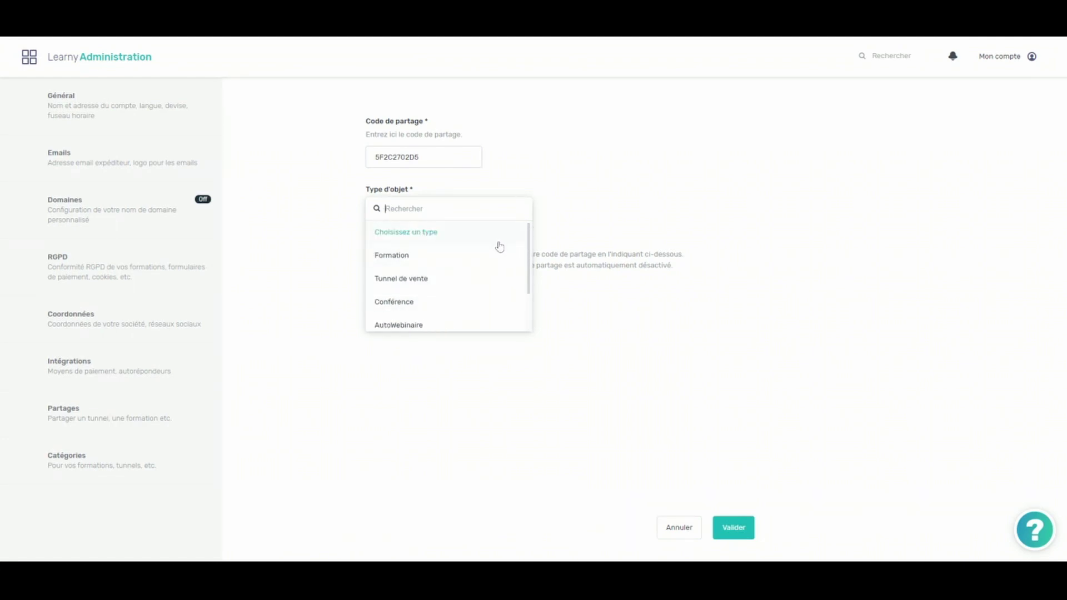
{"action": "scroll", "coordinate": [474, 315], "scroll_direction": "down", "scroll_amount": 2}
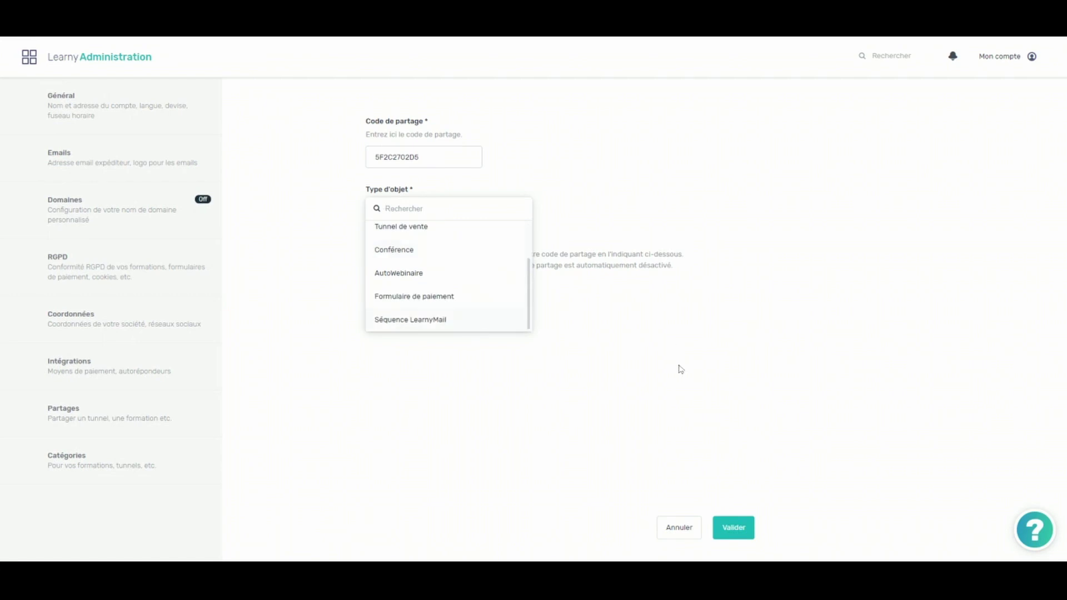
{"action": "left_click", "coordinate": [722, 364]}
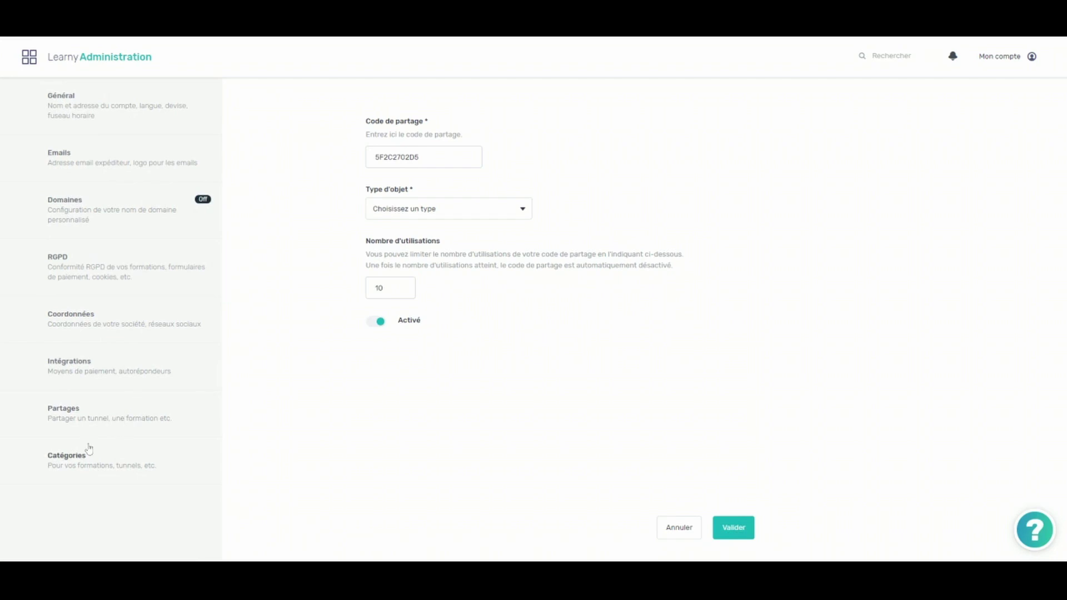
View the categories settings and look through the list of available applications and plugins.
{"action": "left_click", "coordinate": [89, 465]}
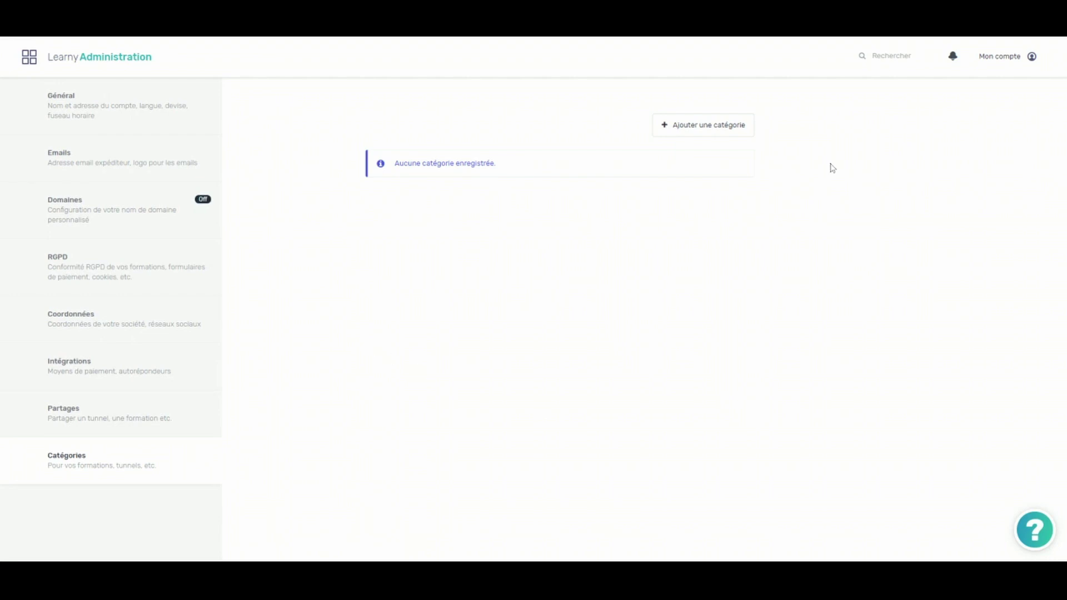
{"action": "left_click", "coordinate": [29, 58]}
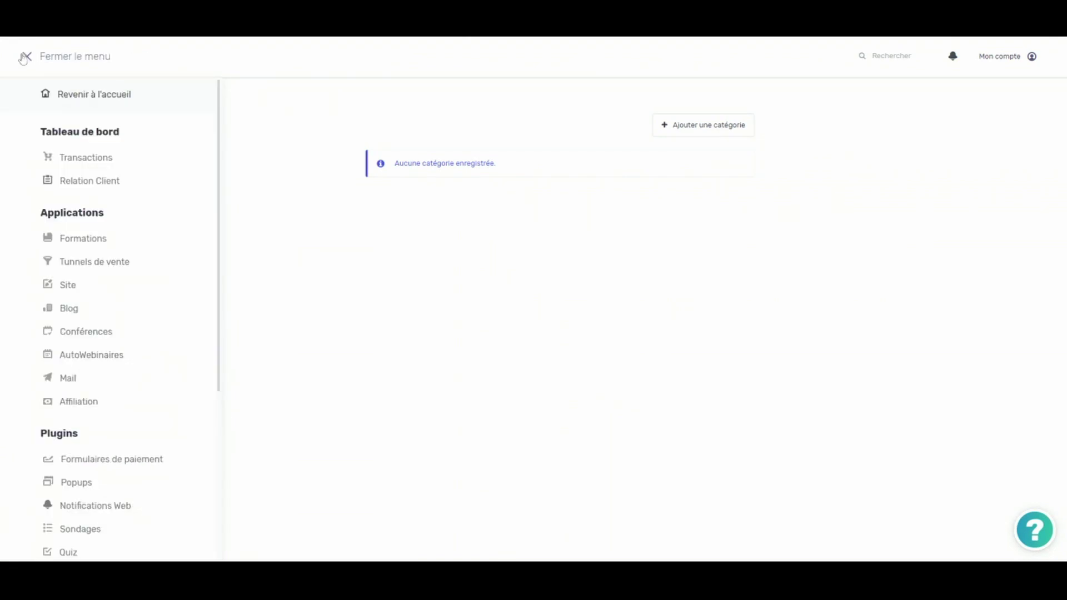
{"action": "scroll", "coordinate": [104, 317], "scroll_direction": "down", "scroll_amount": 5}
{"action": "scroll", "coordinate": [105, 321], "scroll_direction": "up", "scroll_amount": 4}
{"action": "scroll", "coordinate": [106, 322], "scroll_direction": "up", "scroll_amount": 2}
View the Formations application and the initial setup page of the sales funnels application.
{"action": "left_click", "coordinate": [78, 245]}
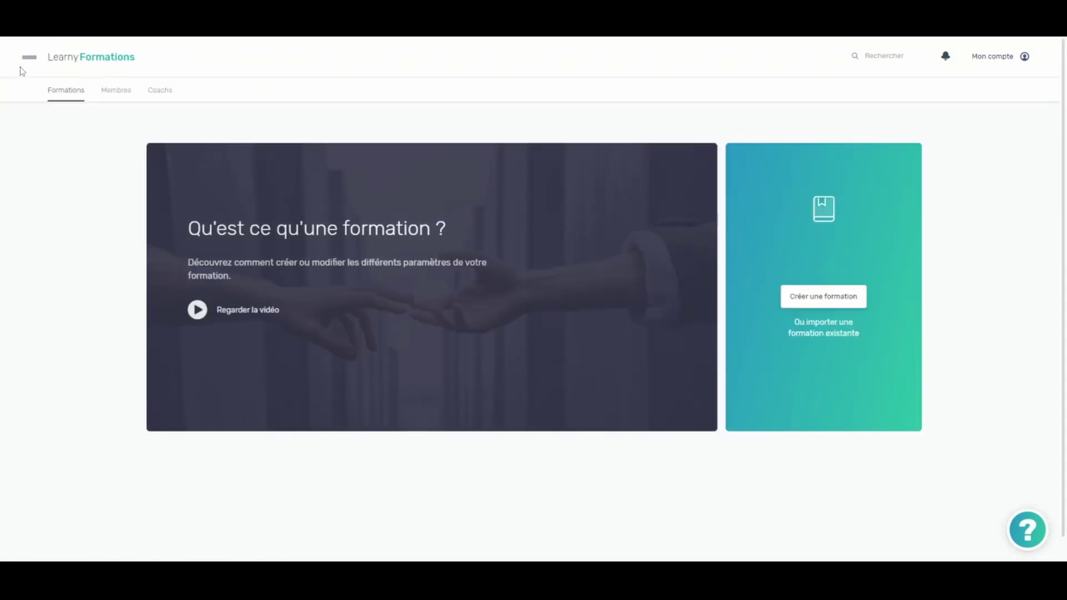
{"action": "left_click", "coordinate": [28, 59]}
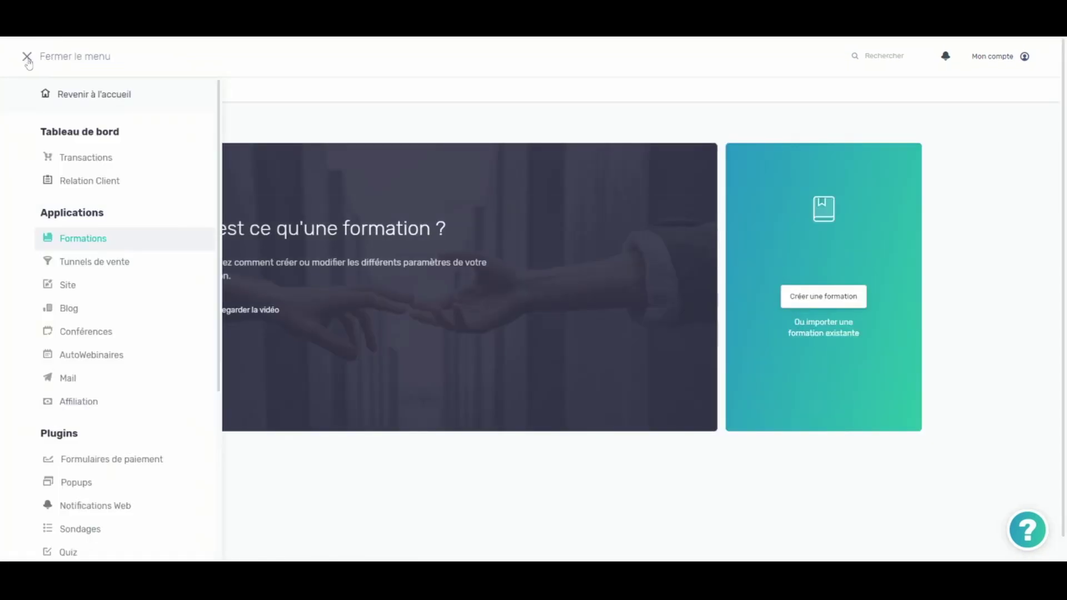
{"action": "left_click", "coordinate": [67, 271]}
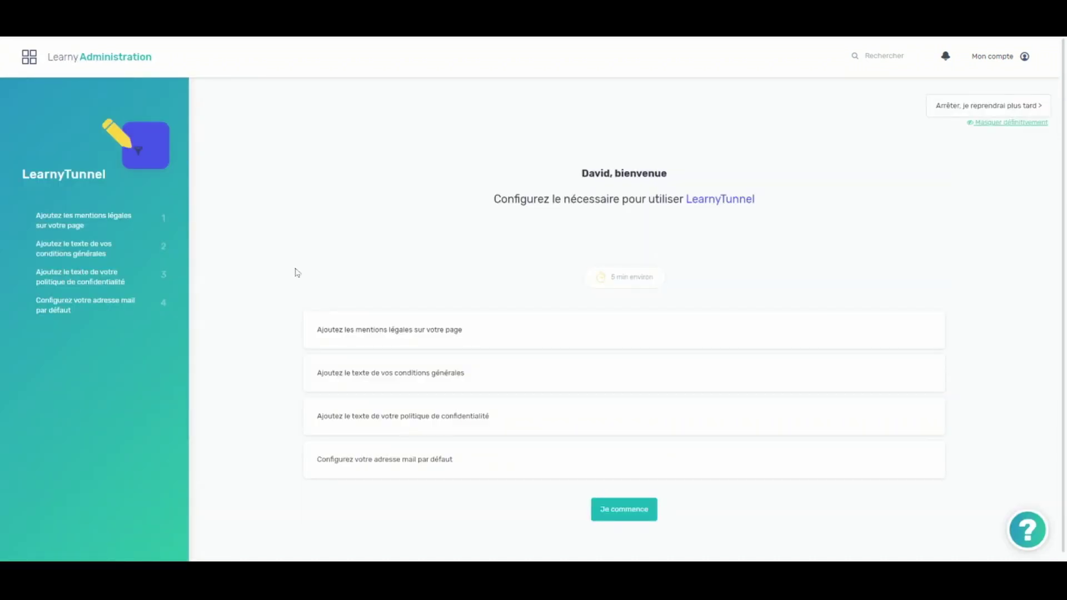
{"action": "scroll", "coordinate": [307, 293], "scroll_direction": "down", "scroll_amount": 1}
Open the Site application and examine its visit statistics, pages and comments.
{"action": "left_click", "coordinate": [28, 59]}
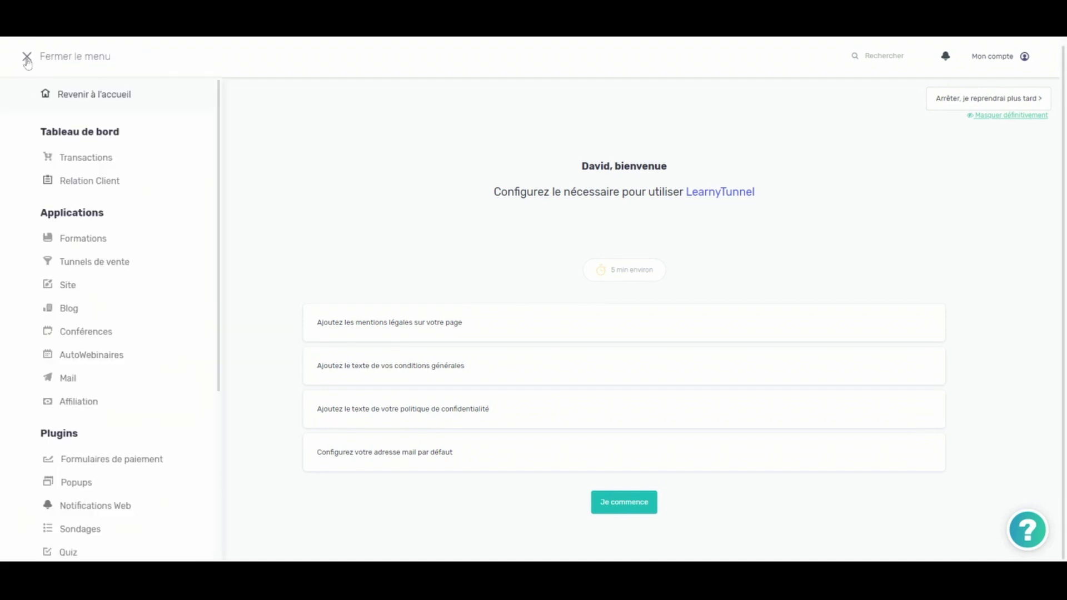
{"action": "left_click", "coordinate": [68, 286]}
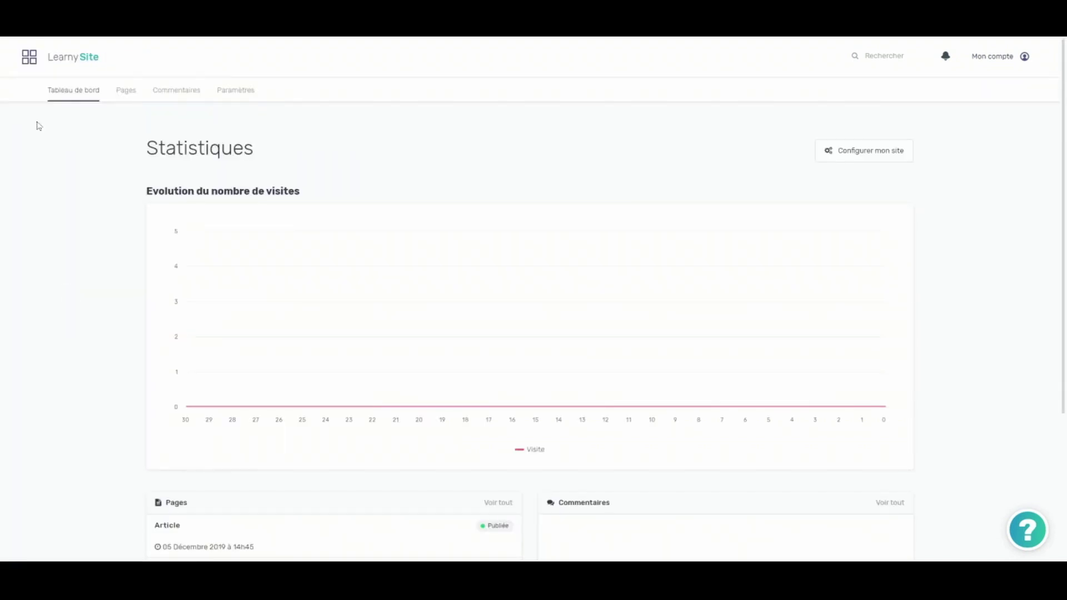
{"action": "scroll", "coordinate": [322, 309], "scroll_direction": "down", "scroll_amount": 3}
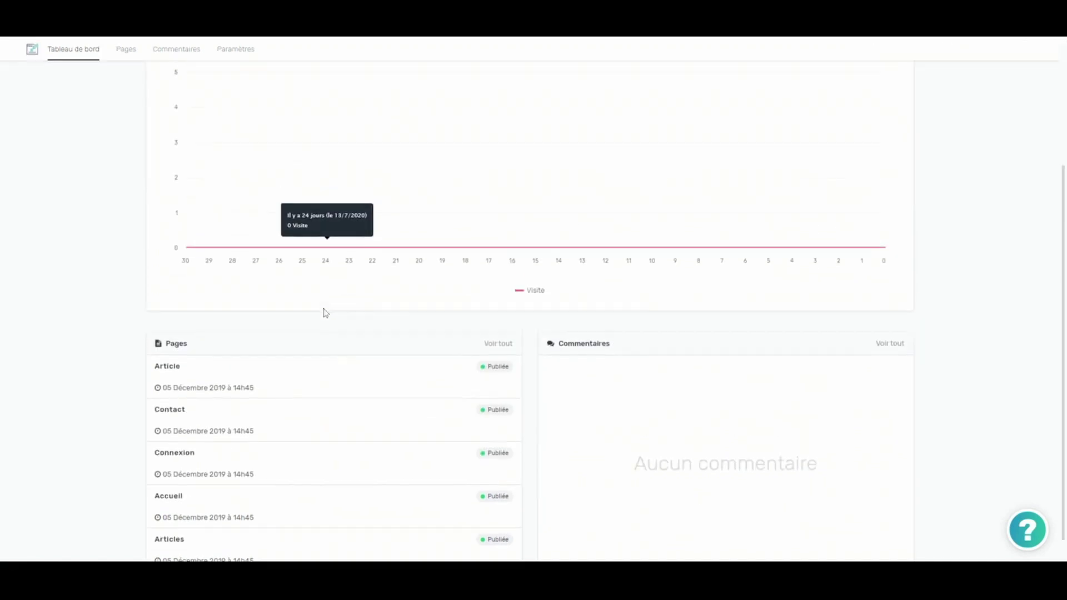
{"action": "scroll", "coordinate": [322, 309], "scroll_direction": "up", "scroll_amount": 3}
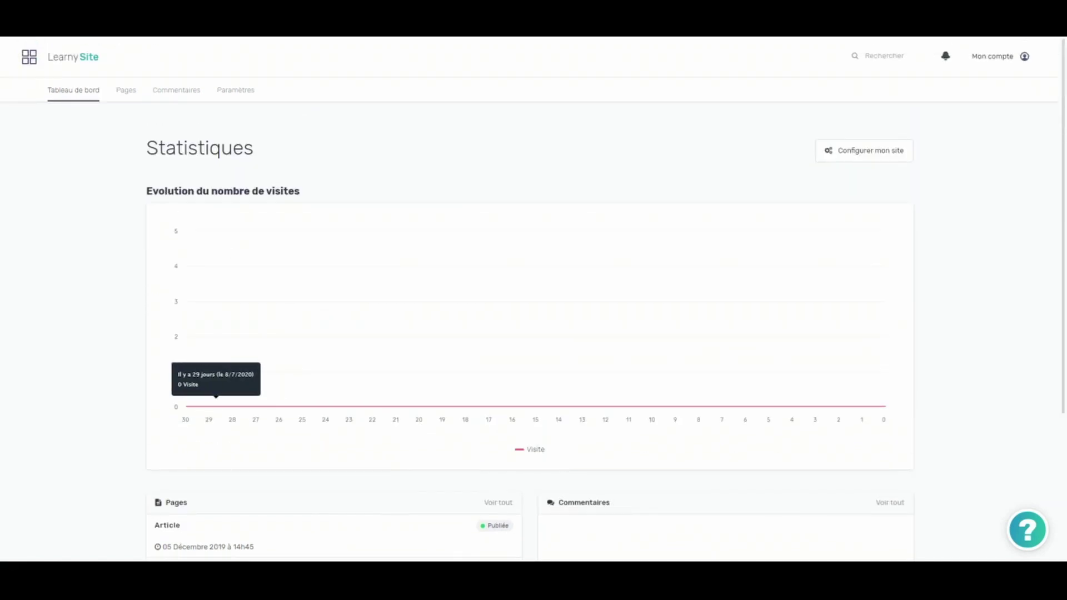
View the start pages of the Conférences and AutoWebinaires applications.
{"action": "left_click", "coordinate": [30, 61]}
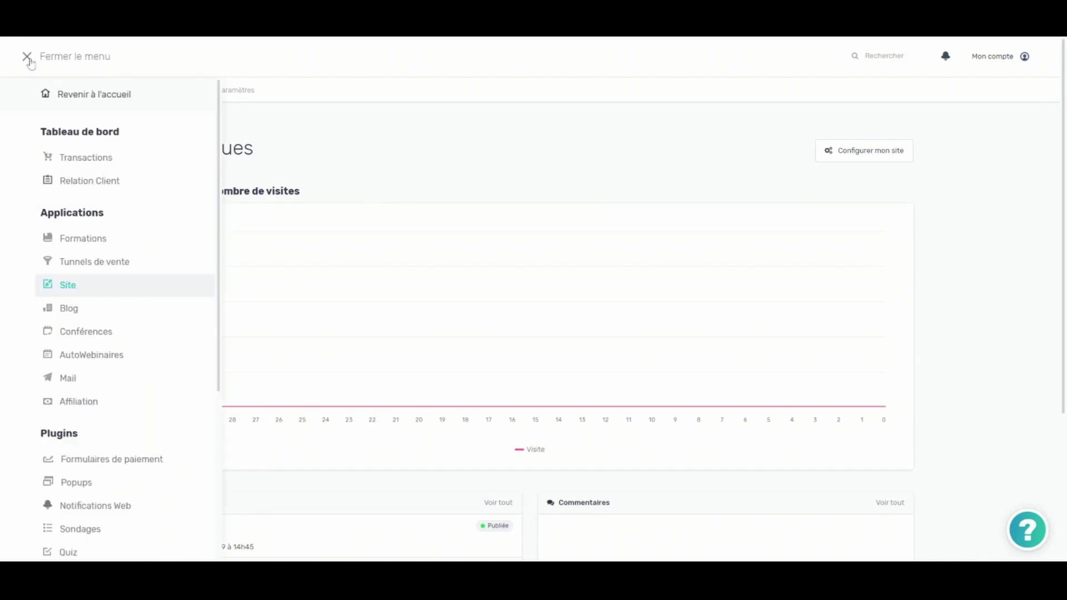
{"action": "left_click", "coordinate": [82, 338]}
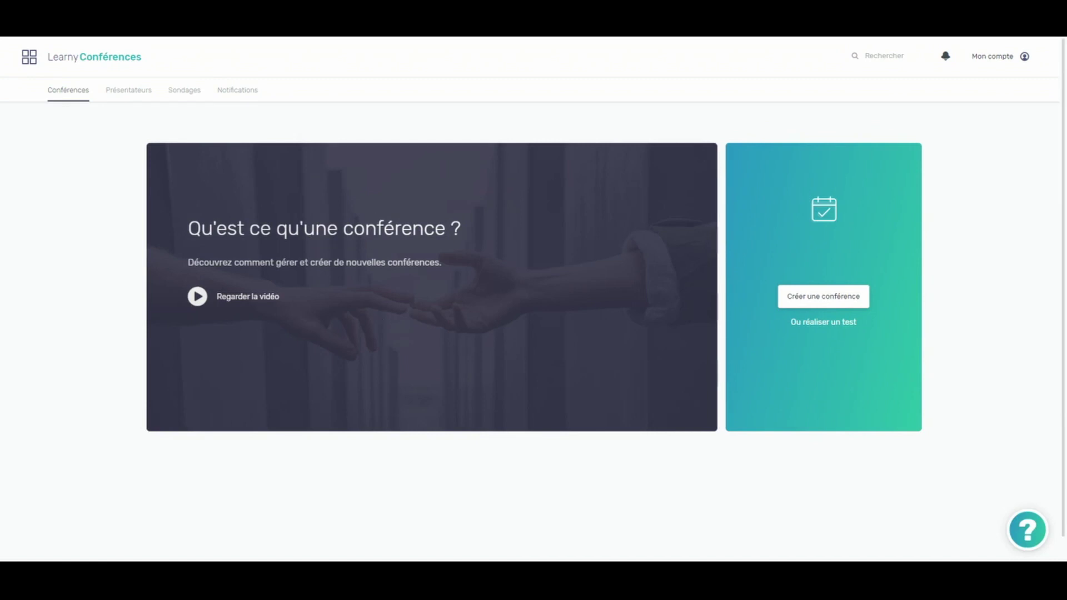
{"action": "left_click", "coordinate": [29, 57]}
{"action": "left_click", "coordinate": [83, 353]}
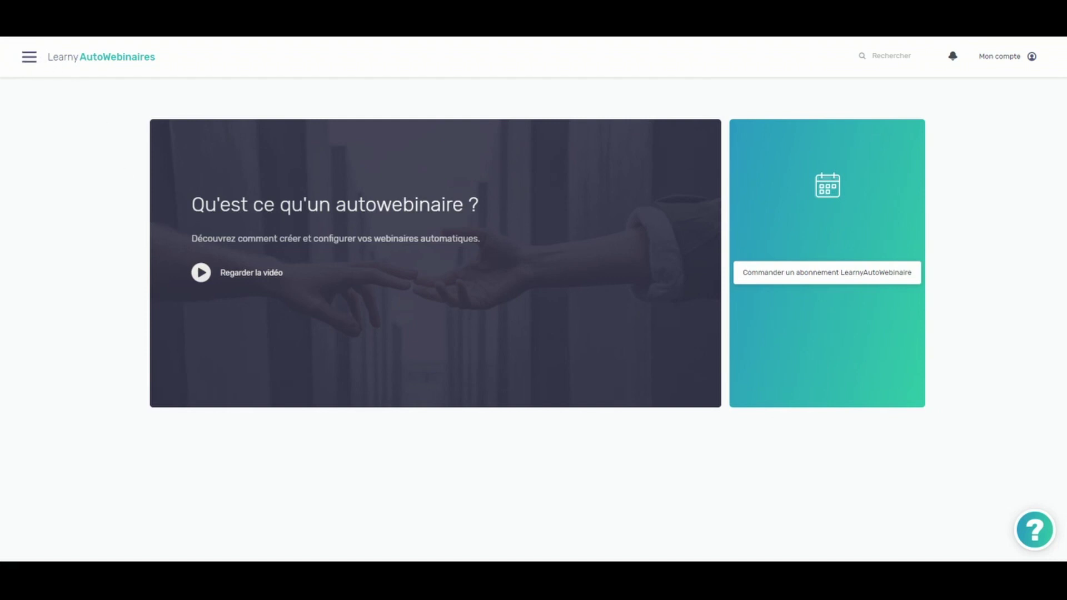
View the dashboards of the Mail and Affiliation applications.
{"action": "left_click", "coordinate": [29, 57]}
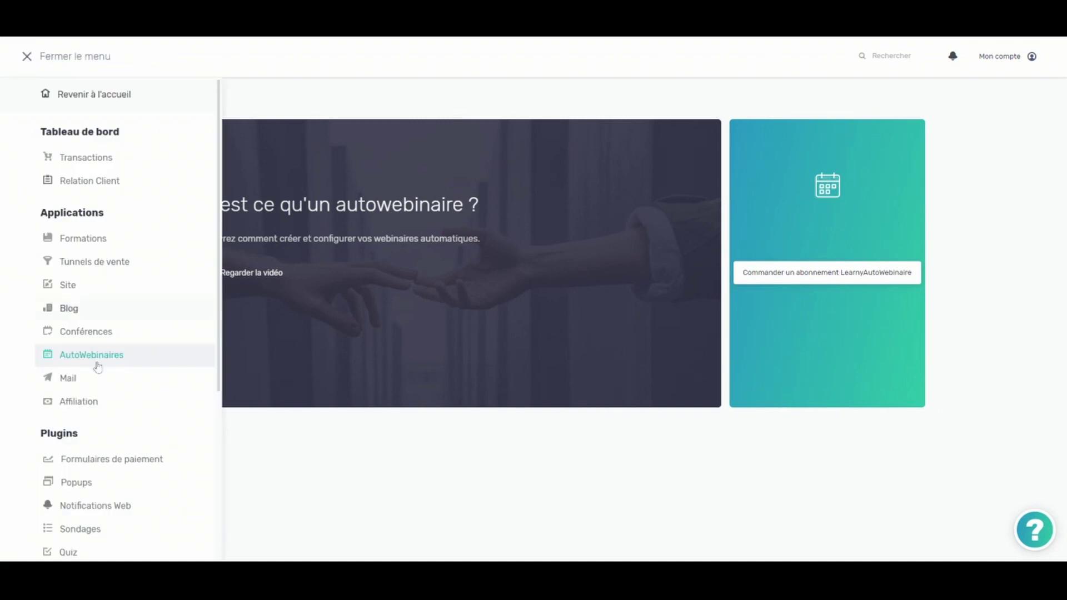
{"action": "left_click", "coordinate": [68, 378]}
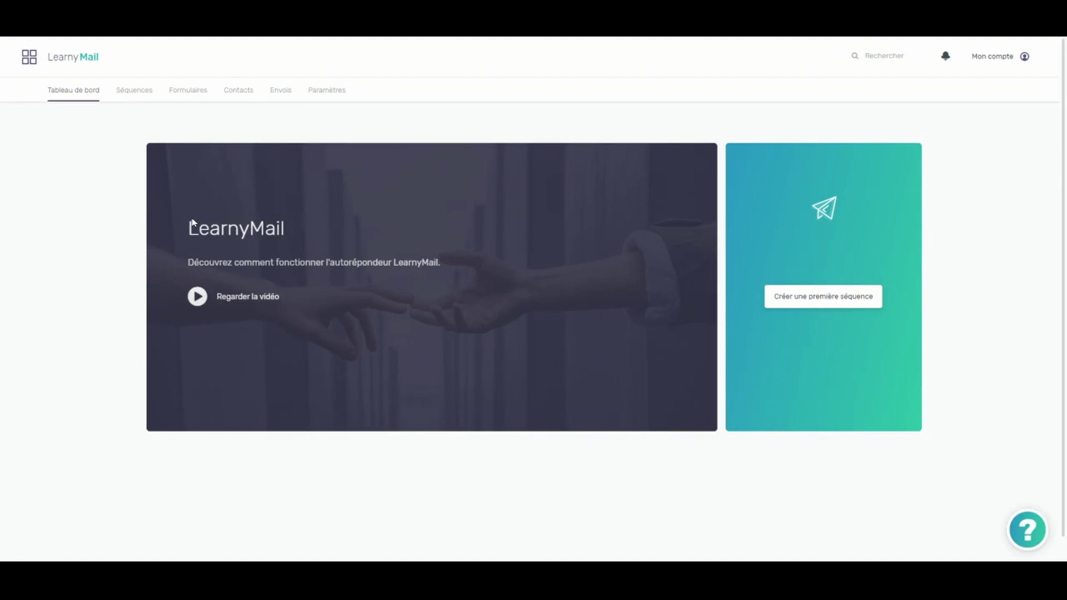
{"action": "left_click", "coordinate": [28, 57]}
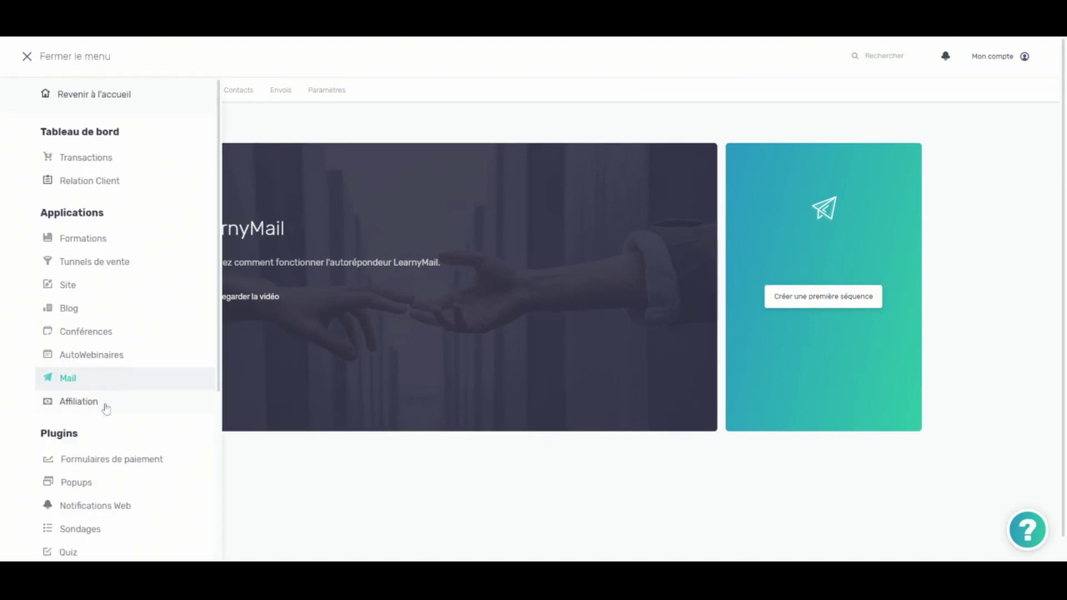
{"action": "scroll", "coordinate": [108, 389], "scroll_direction": "down", "scroll_amount": 2}
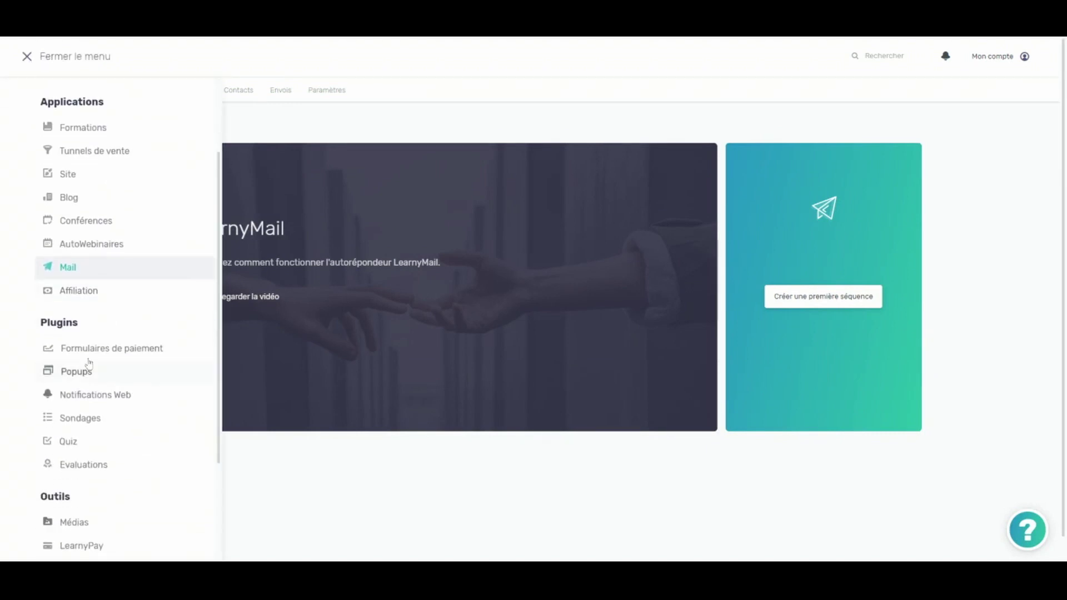
{"action": "left_click", "coordinate": [82, 291]}
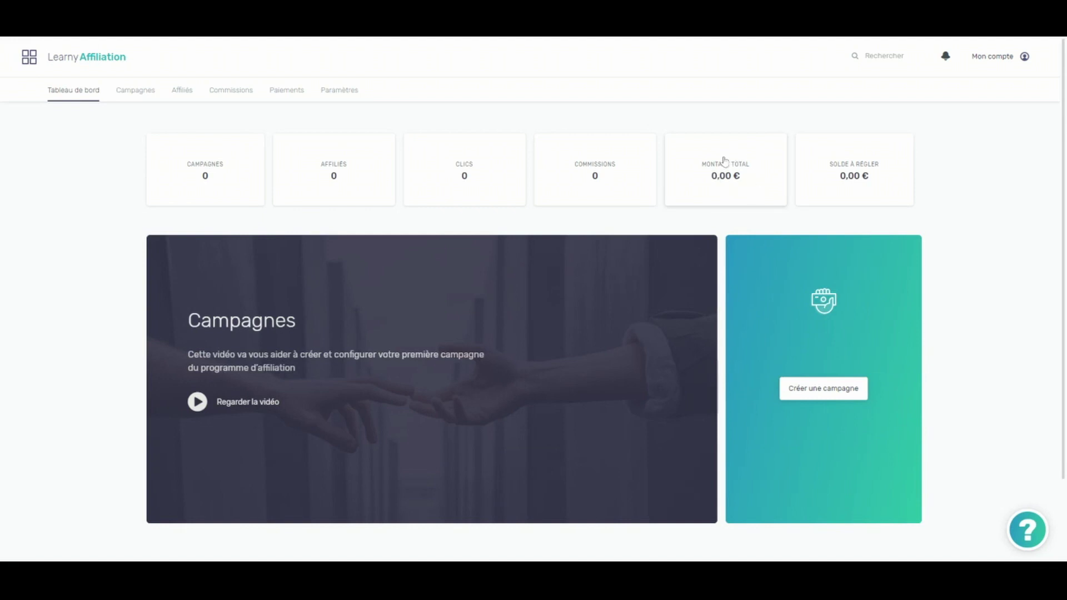
Look over the available plugins and view the start page of the Formulaires de paiement plugin.
{"action": "left_click", "coordinate": [28, 58]}
{"action": "scroll", "coordinate": [67, 286], "scroll_direction": "down", "scroll_amount": 4}
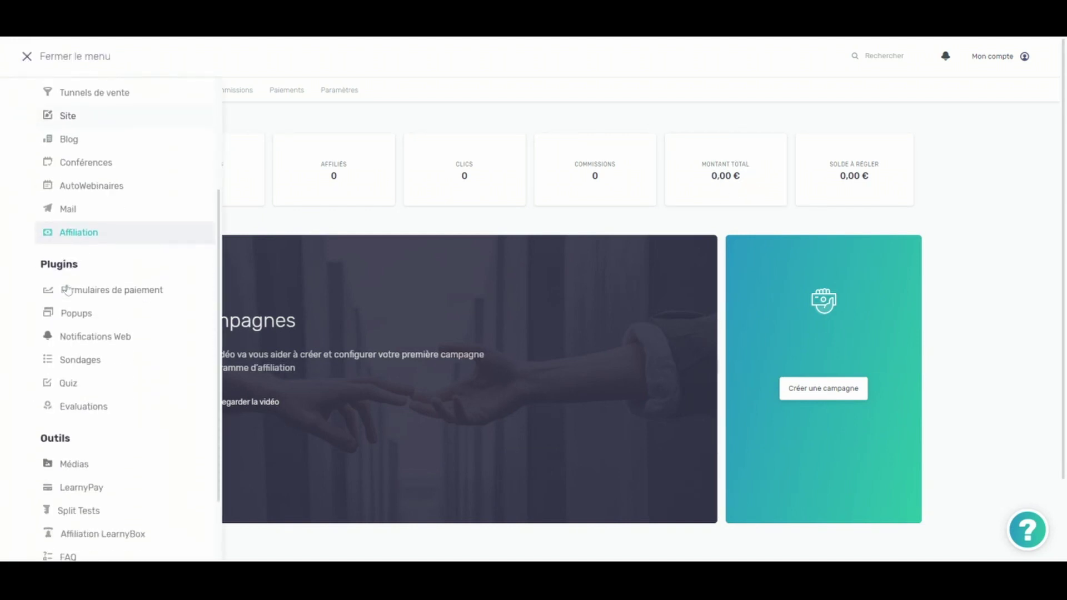
{"action": "scroll", "coordinate": [75, 250], "scroll_direction": "up", "scroll_amount": 4}
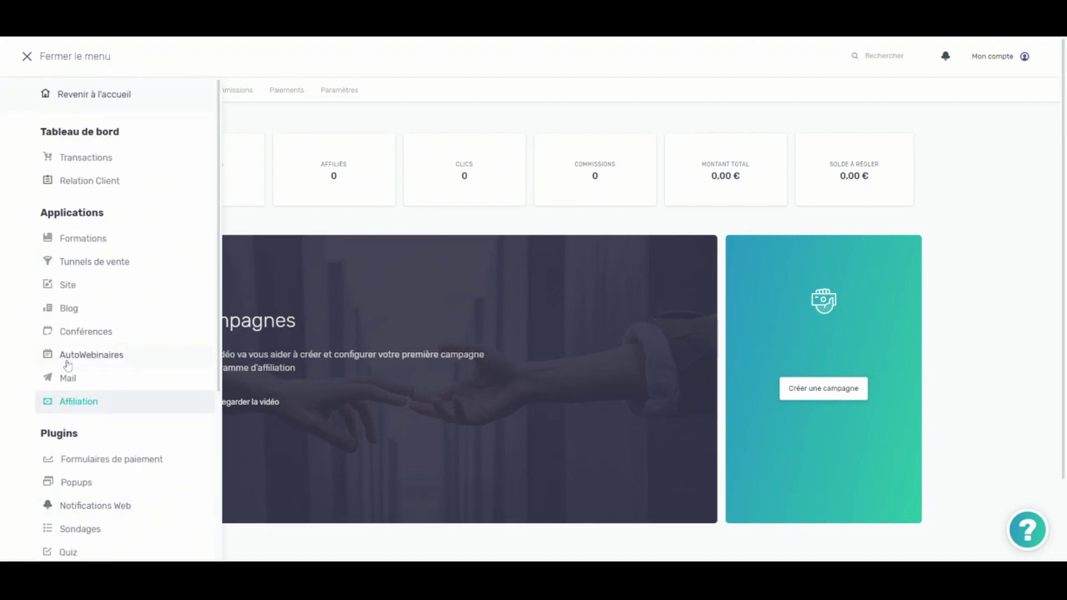
{"action": "scroll", "coordinate": [72, 361], "scroll_direction": "down", "scroll_amount": 2}
{"action": "scroll", "coordinate": [71, 364], "scroll_direction": "down", "scroll_amount": 2}
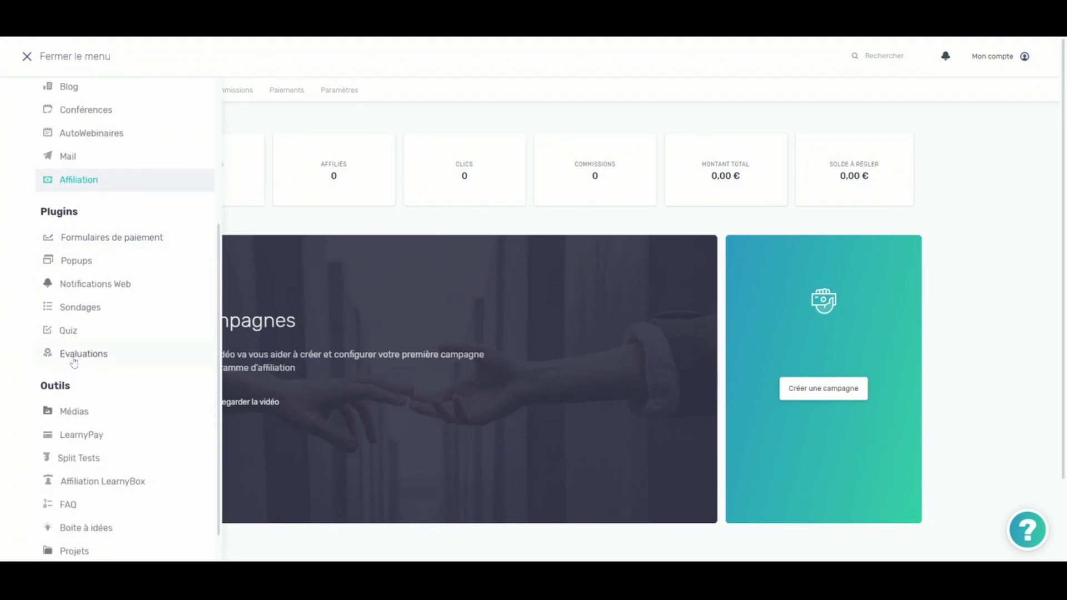
{"action": "left_click", "coordinate": [108, 238]}
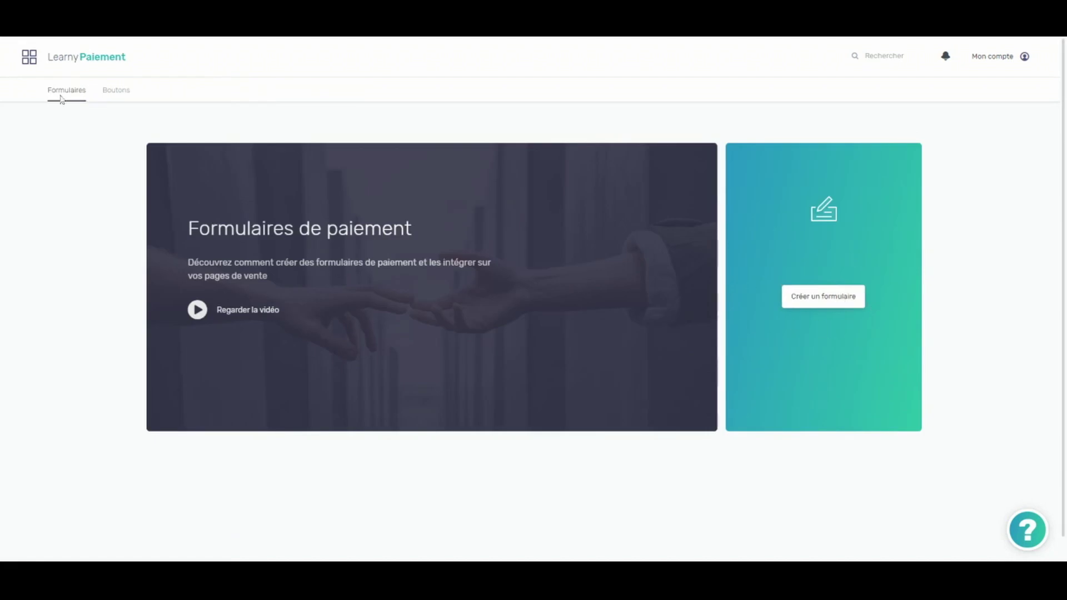
Review the remaining plugins and the Outils entries from Médias to Connect, and return to the payment forms page.
{"action": "left_click", "coordinate": [30, 63]}
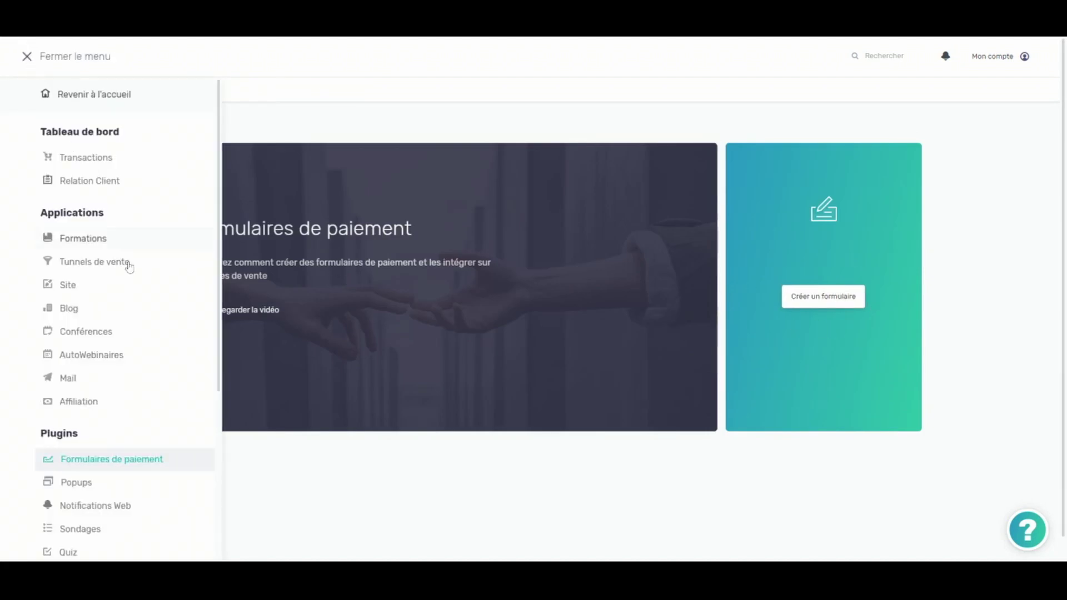
{"action": "scroll", "coordinate": [143, 381], "scroll_direction": "down", "scroll_amount": 4}
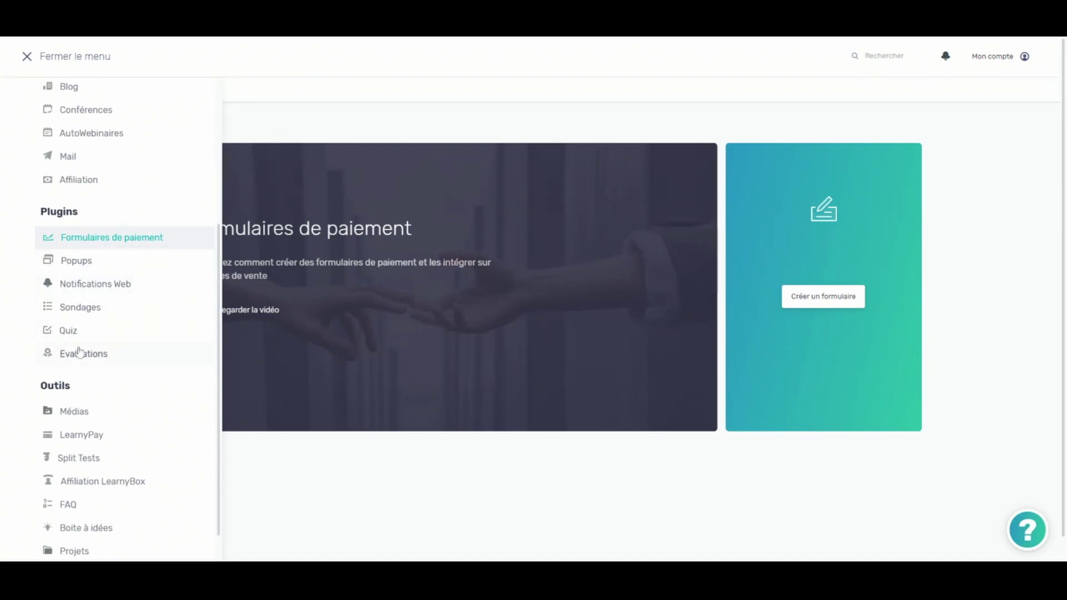
{"action": "scroll", "coordinate": [185, 385], "scroll_direction": "down", "scroll_amount": 1}
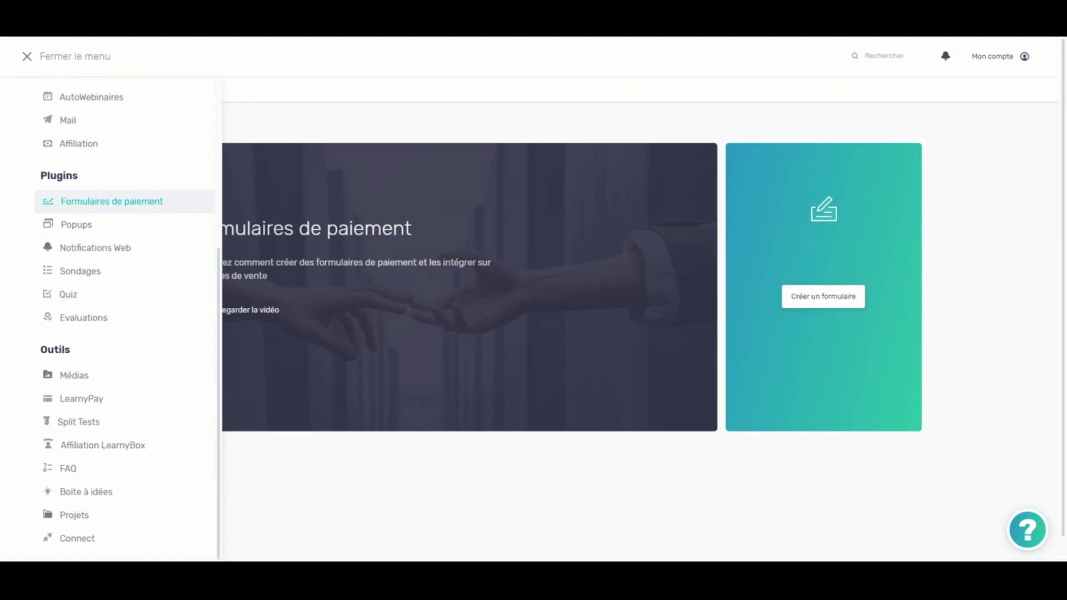
{"action": "scroll", "coordinate": [129, 245], "scroll_direction": "up", "scroll_amount": 1}
{"action": "scroll", "coordinate": [130, 245], "scroll_direction": "up", "scroll_amount": 5}
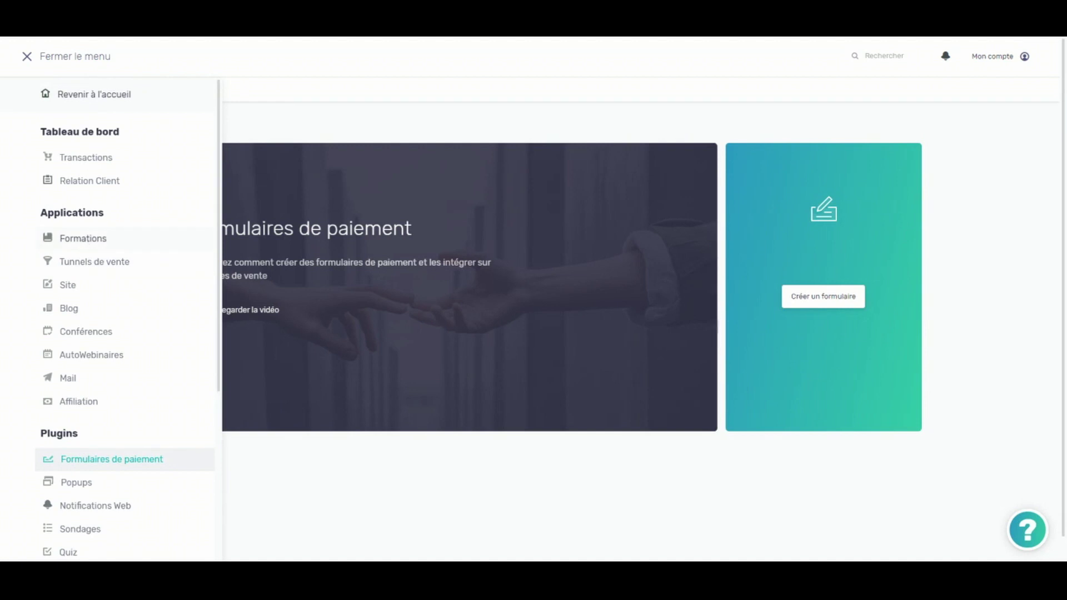
{"action": "left_click", "coordinate": [28, 58]}
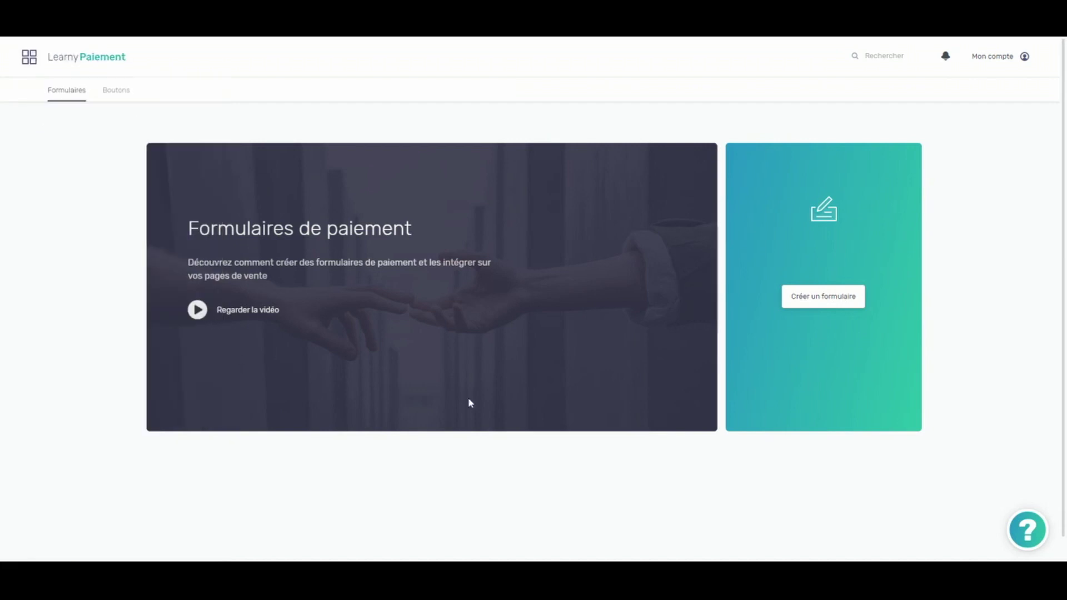